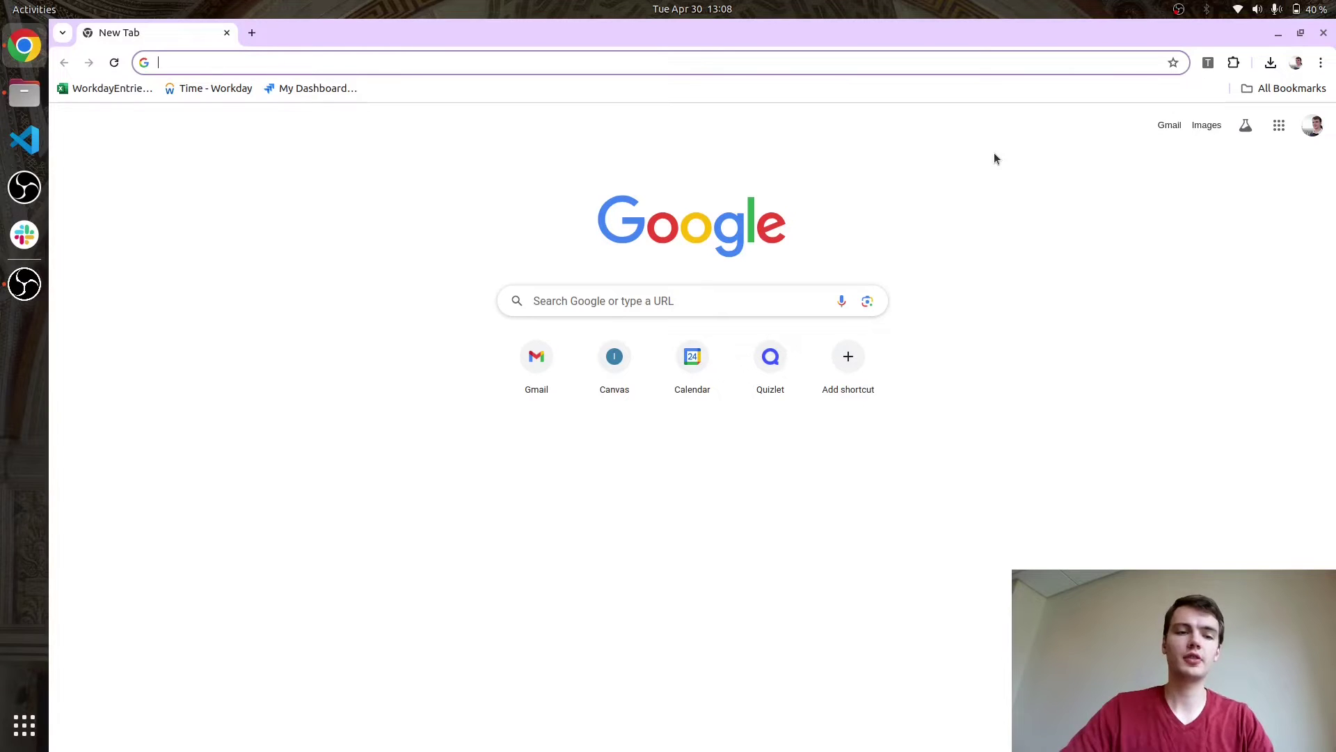
Go to gptbots.ai and open the Bots dashboard listing HelpMate and ServiBot.
type("gptbots.ai")
key("Return")
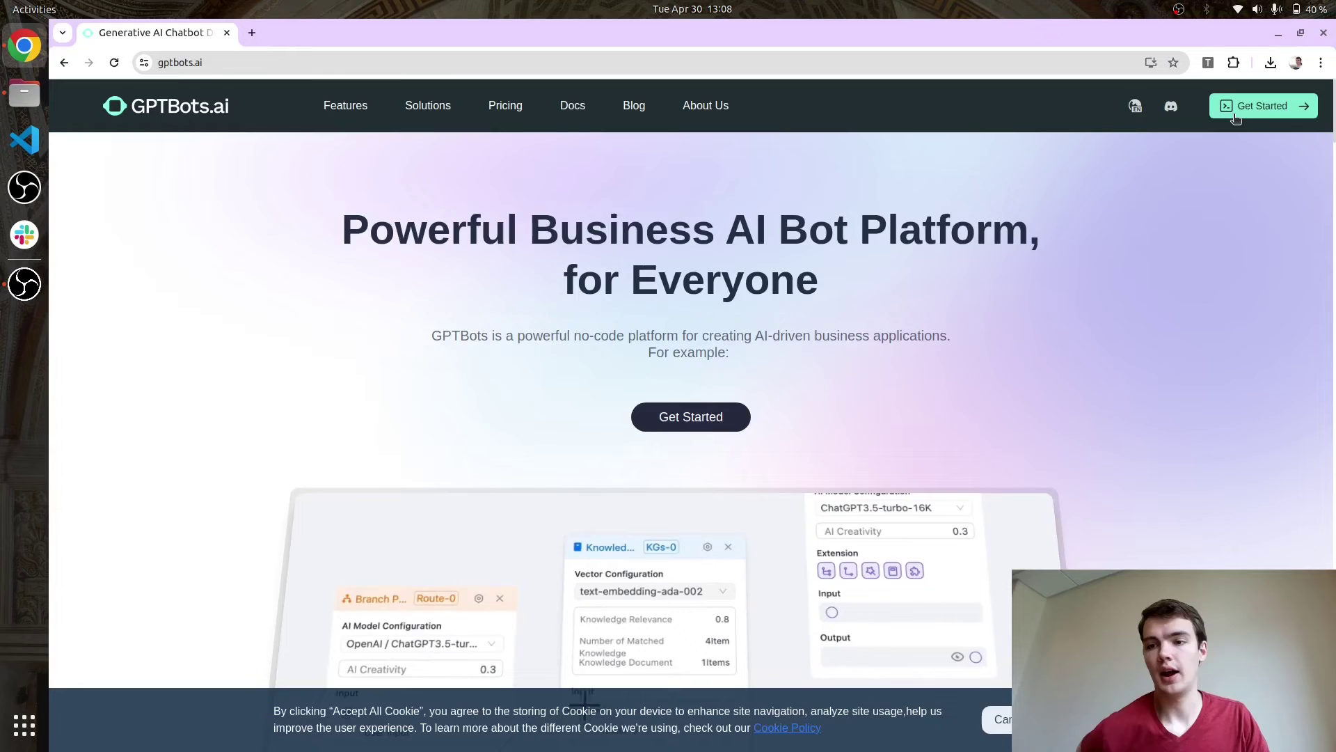
left_click(1235, 111)
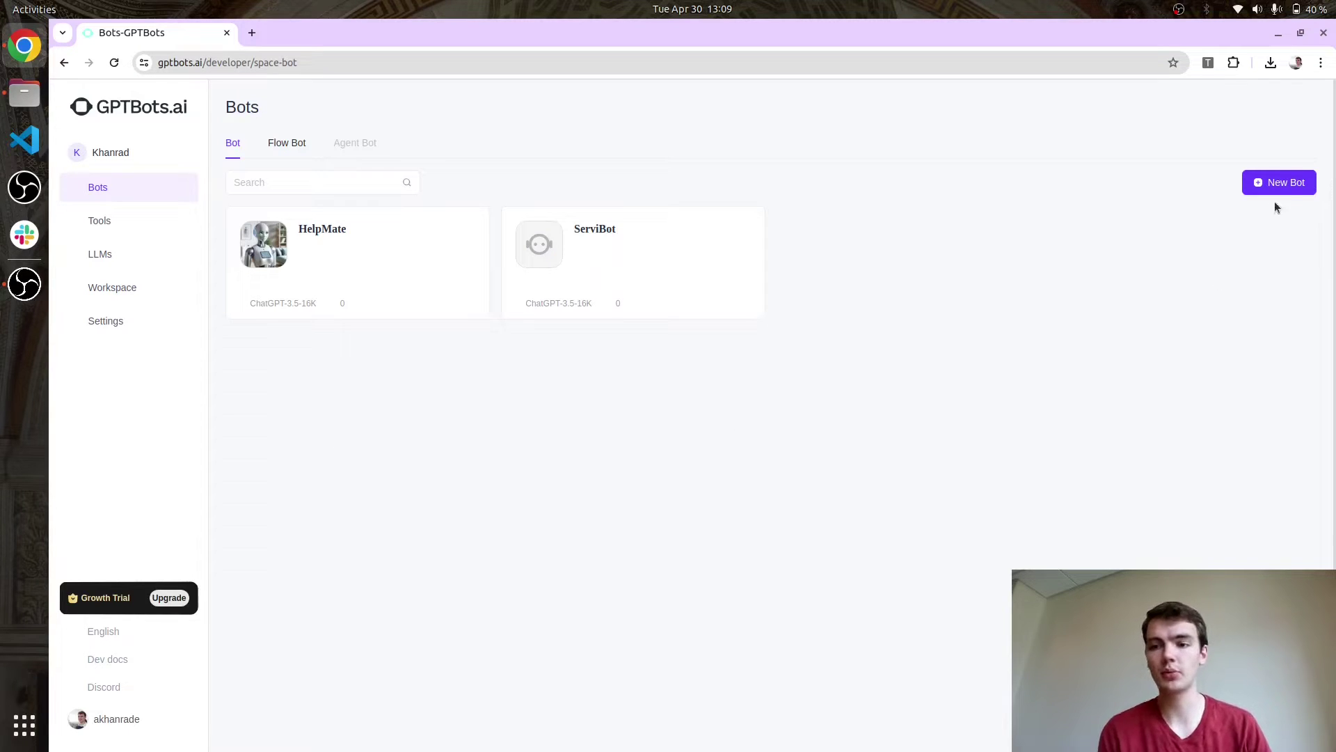
Start a new bot from blank after browsing the template options.
left_click(1288, 185)
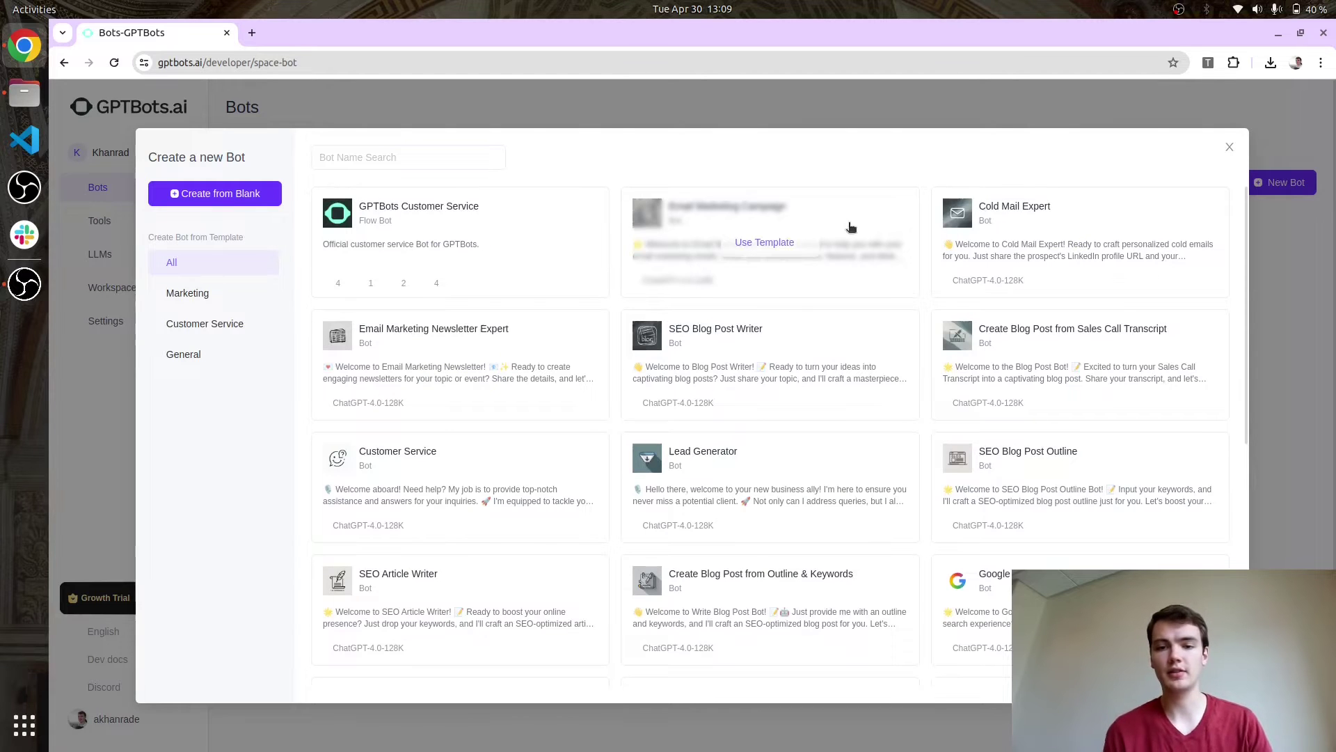
scroll(935, 440, "down", 5)
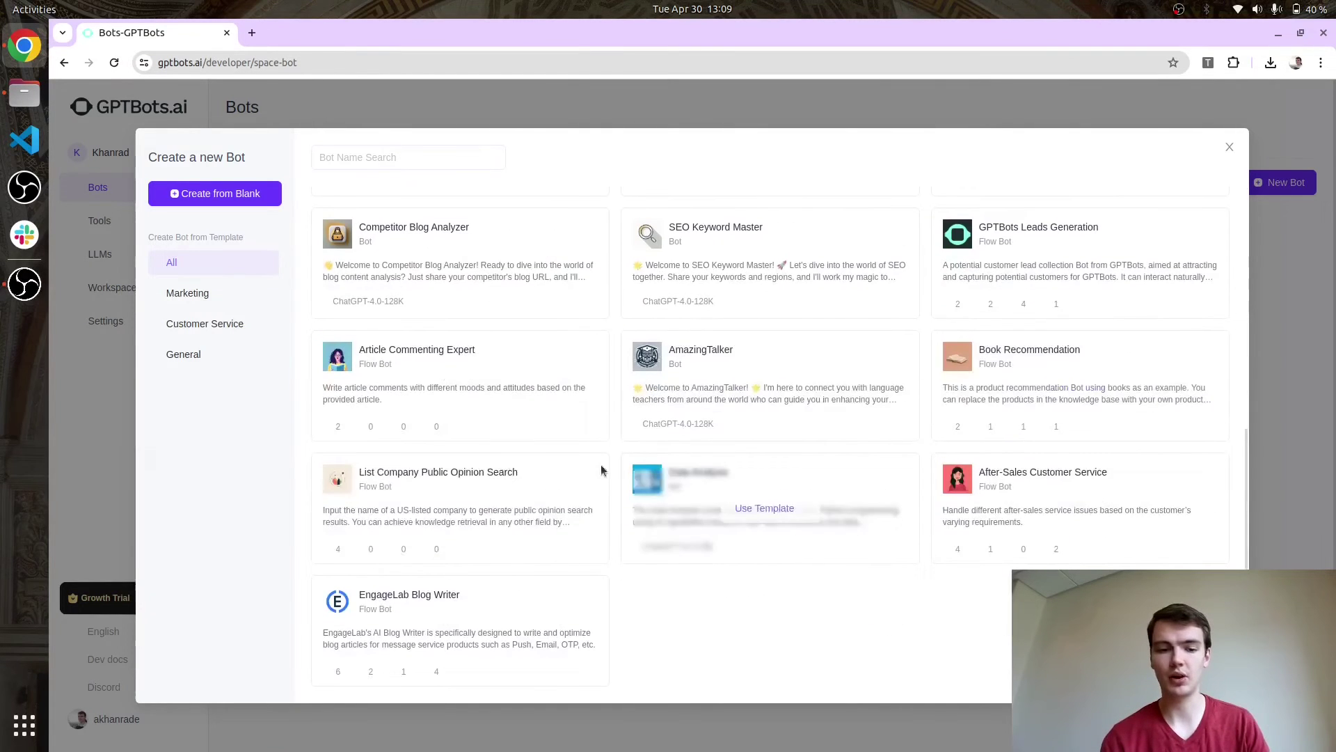
scroll(509, 340, "up", 10)
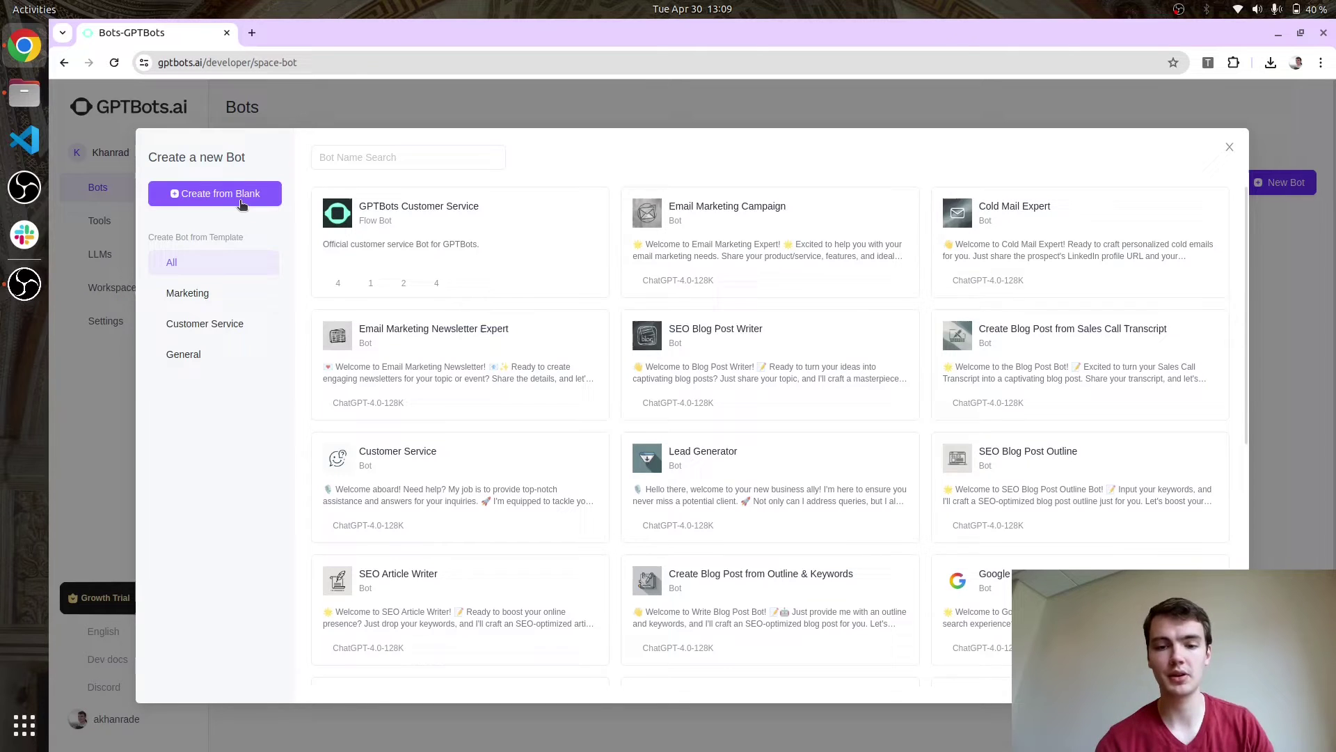
left_click(241, 198)
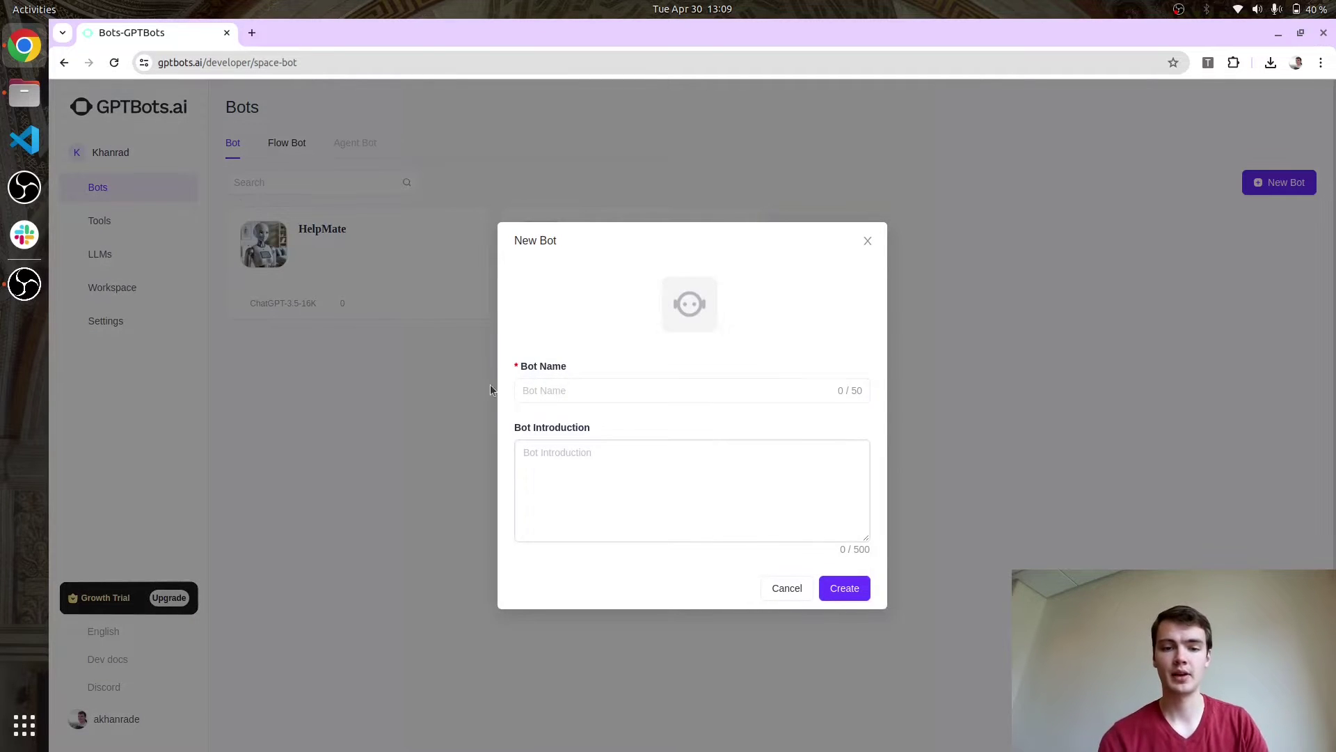
Name the new bot 'ServiceOrg Bot'.
left_click(551, 390)
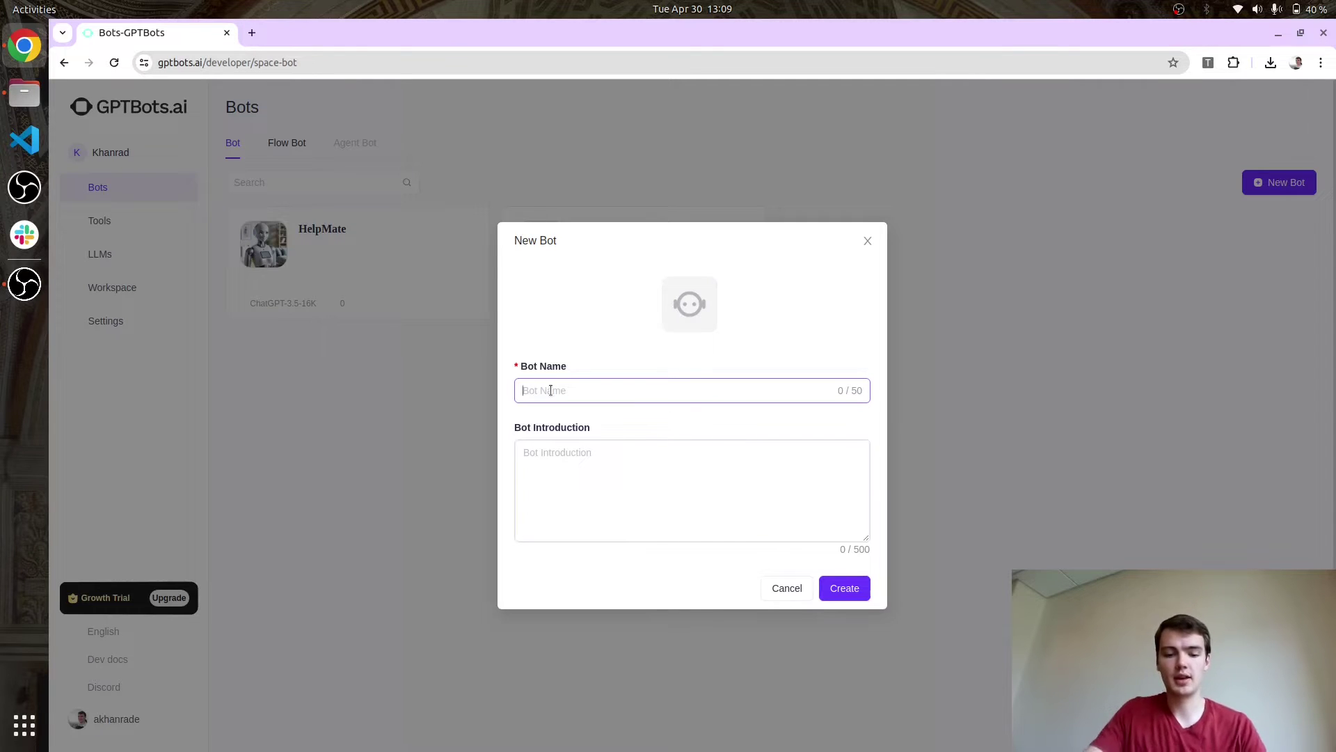
type("Ser")
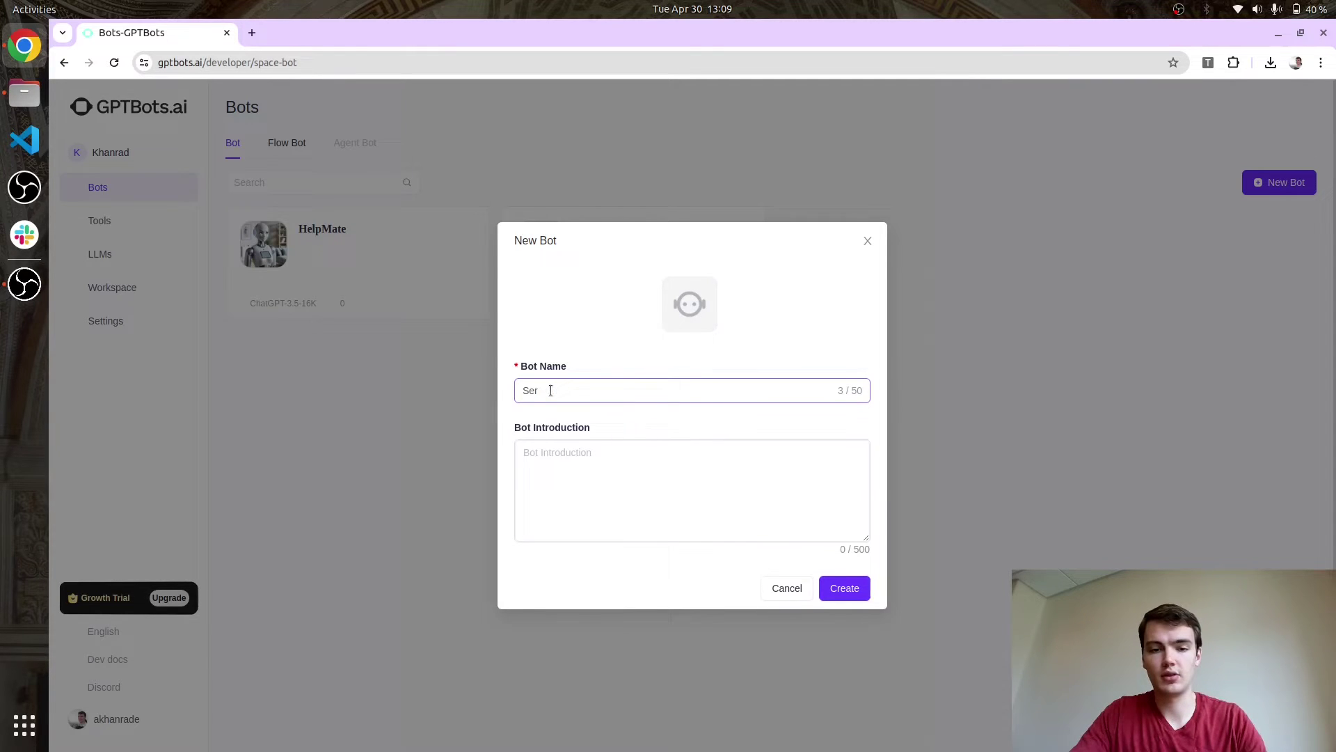
type("viceO")
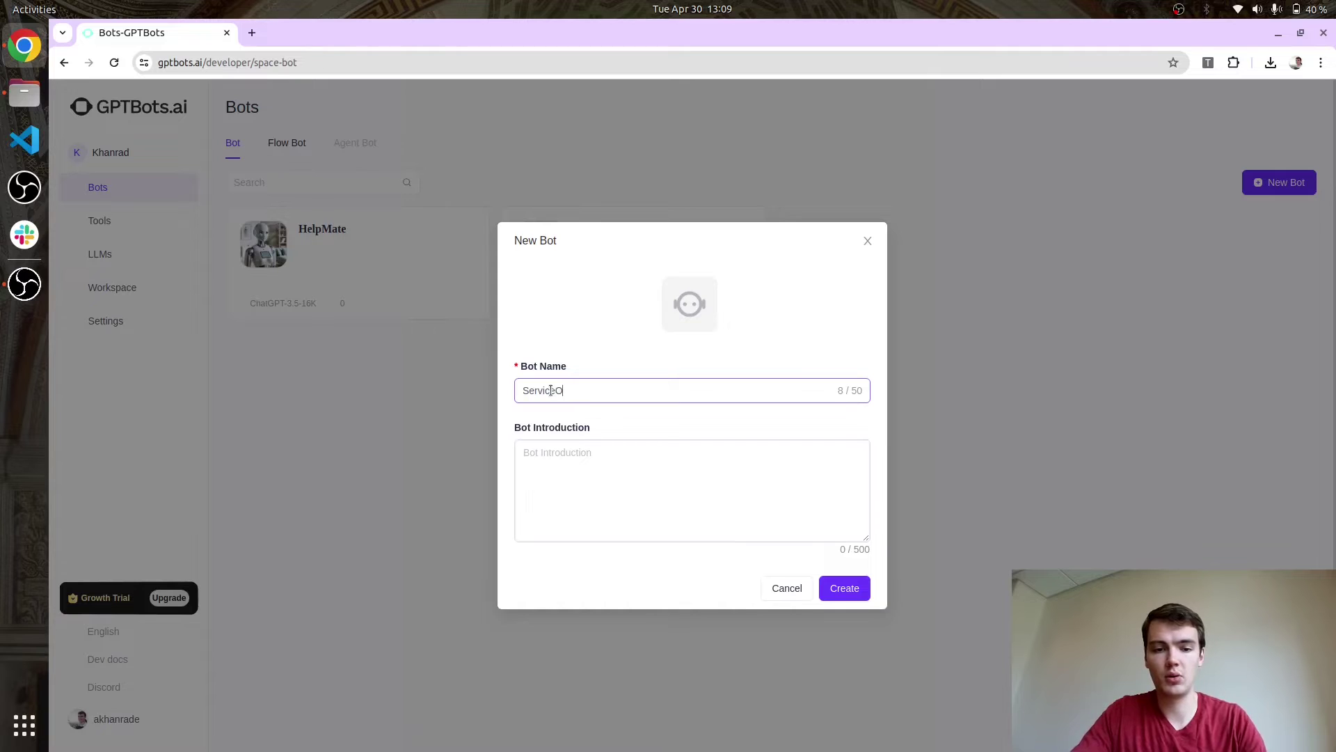
type("rg ")
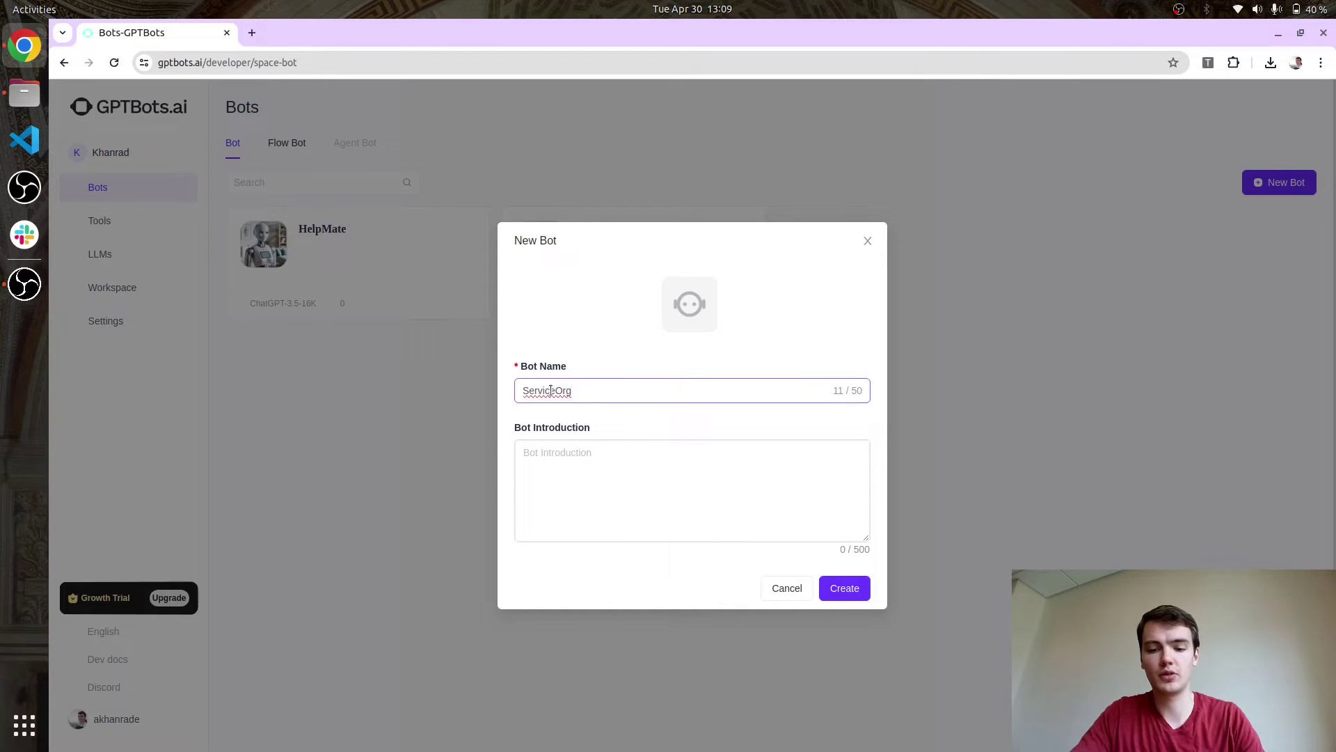
type("Bot")
key("Tab")
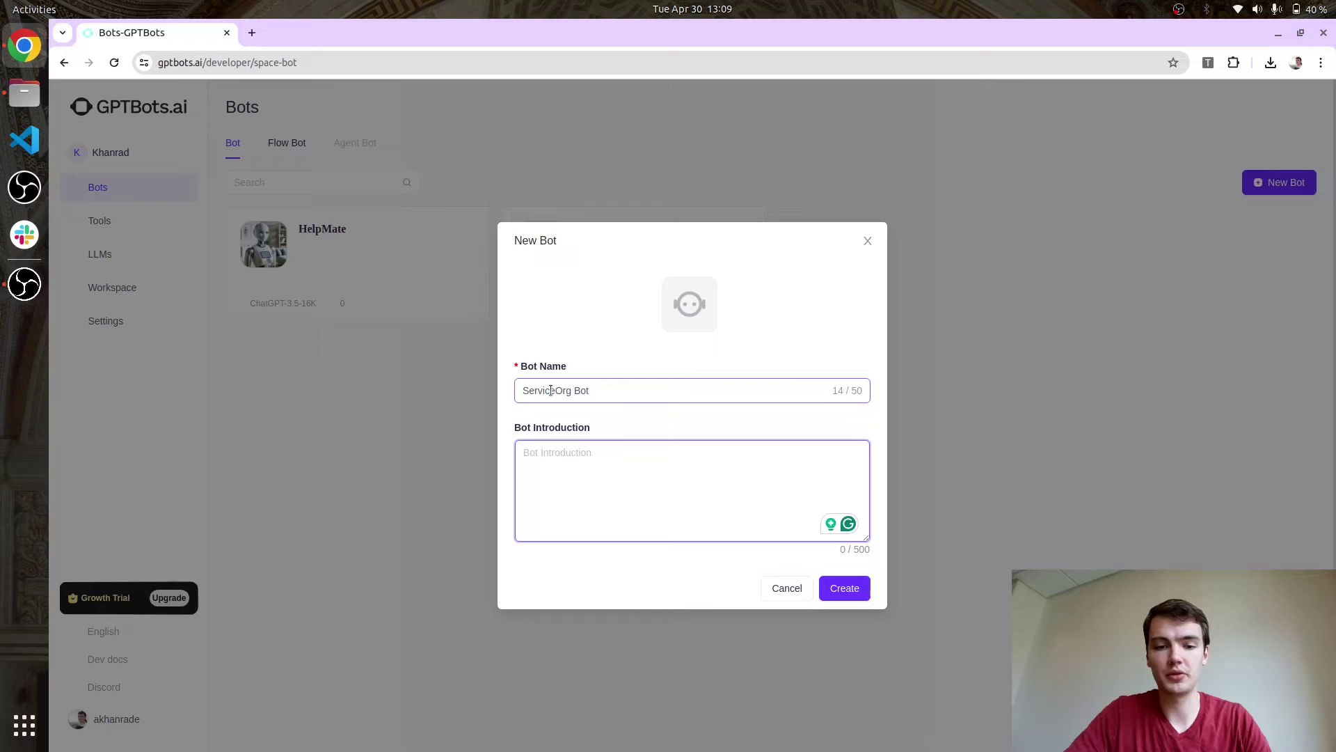
Introduce it as giving relevant information to users about service org, then create it.
type("A bot that give m")
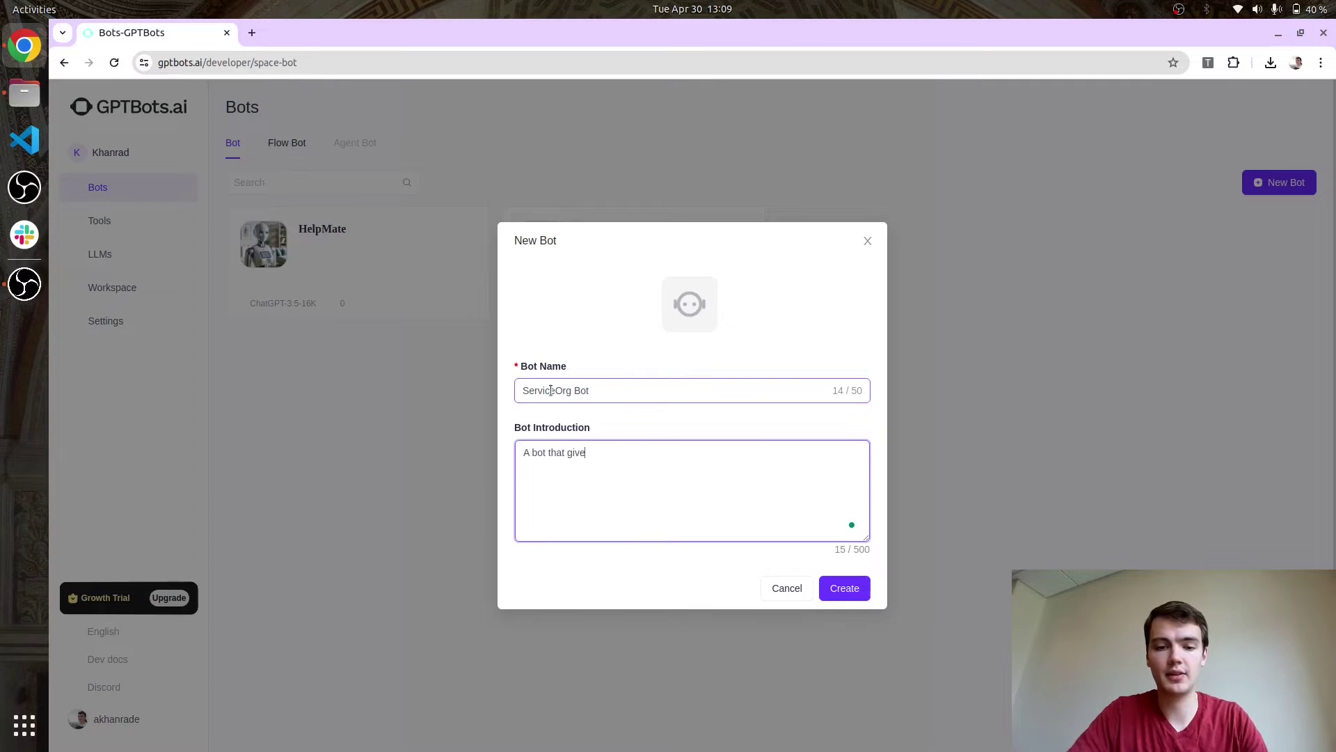
key("BackSpace")
type("rel")
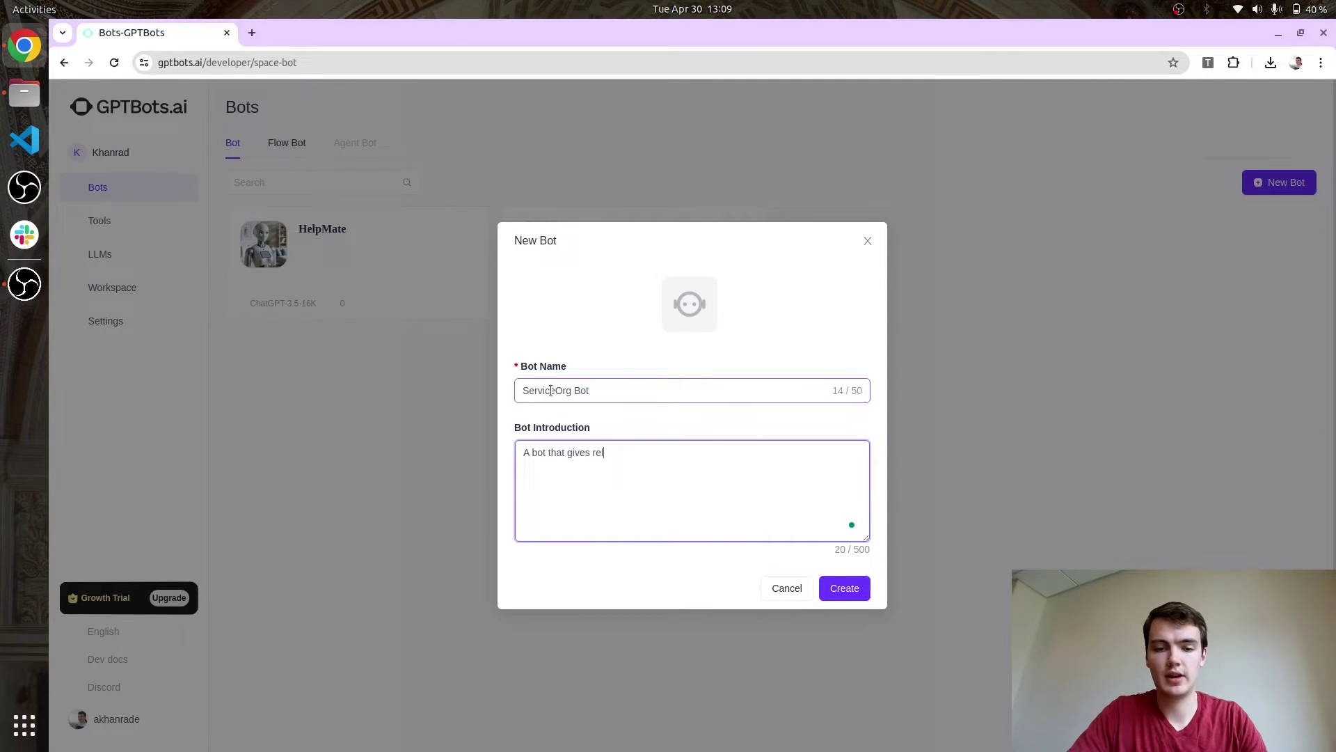
type("avent informati")
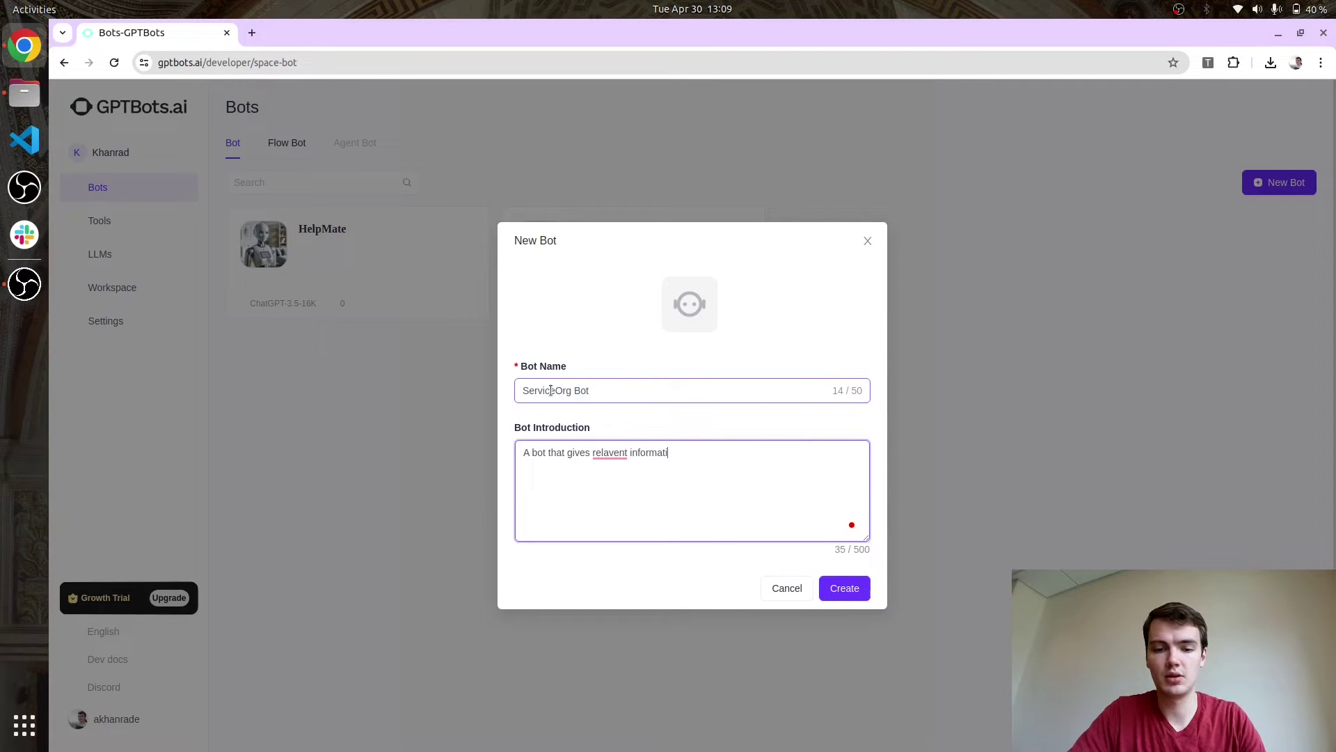
type("n to on to user")
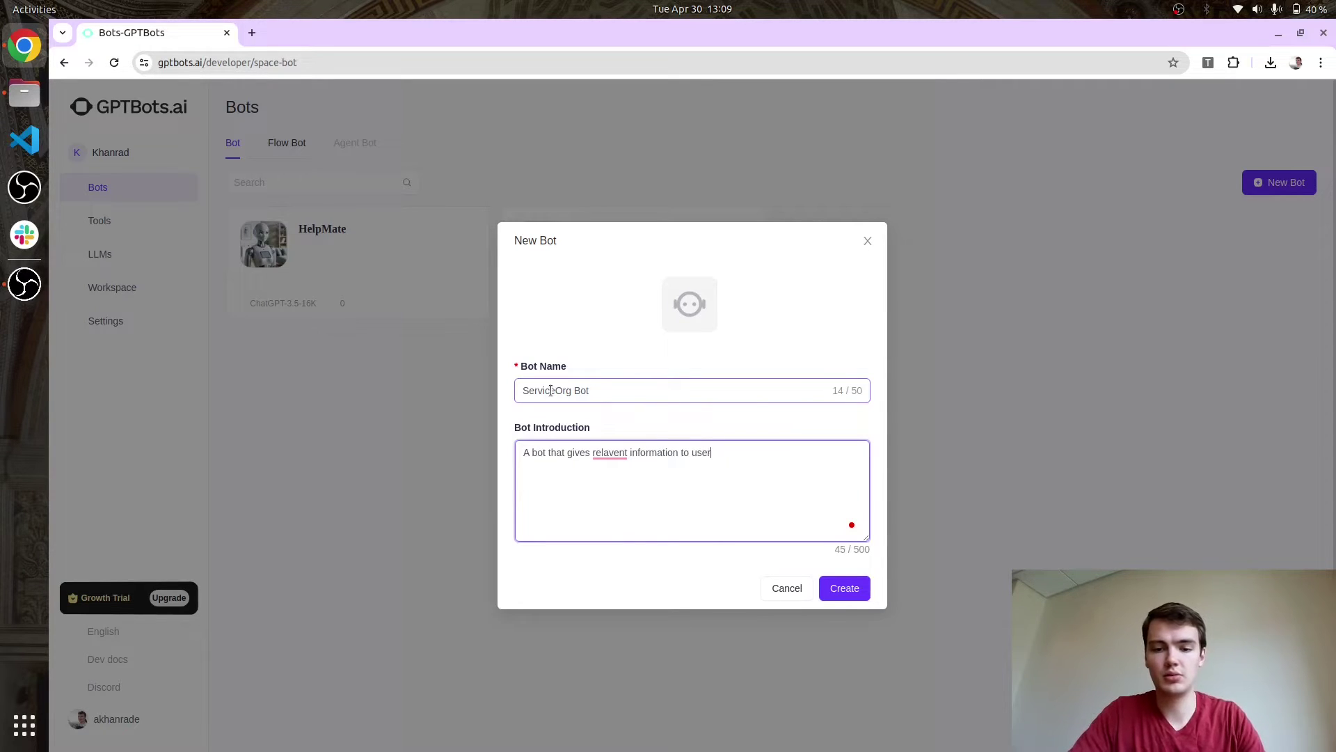
type("s about service org")
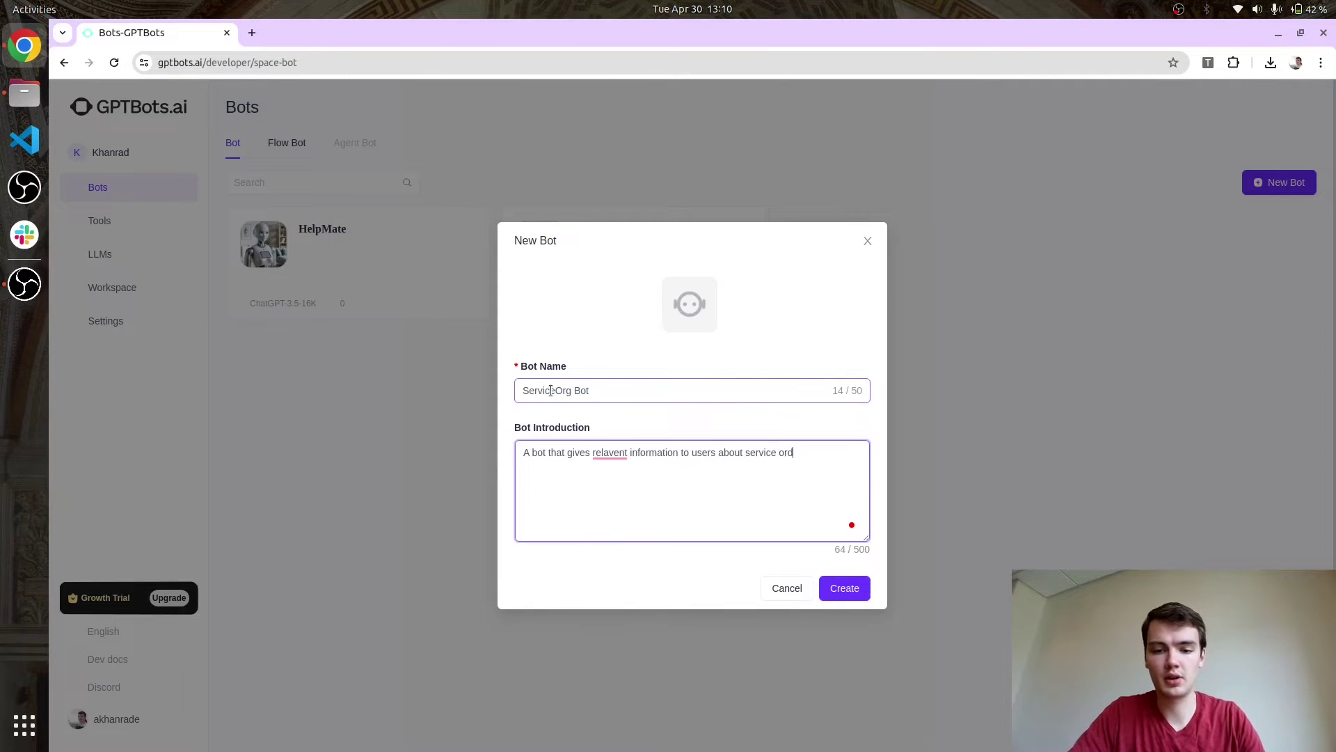
left_click(609, 453)
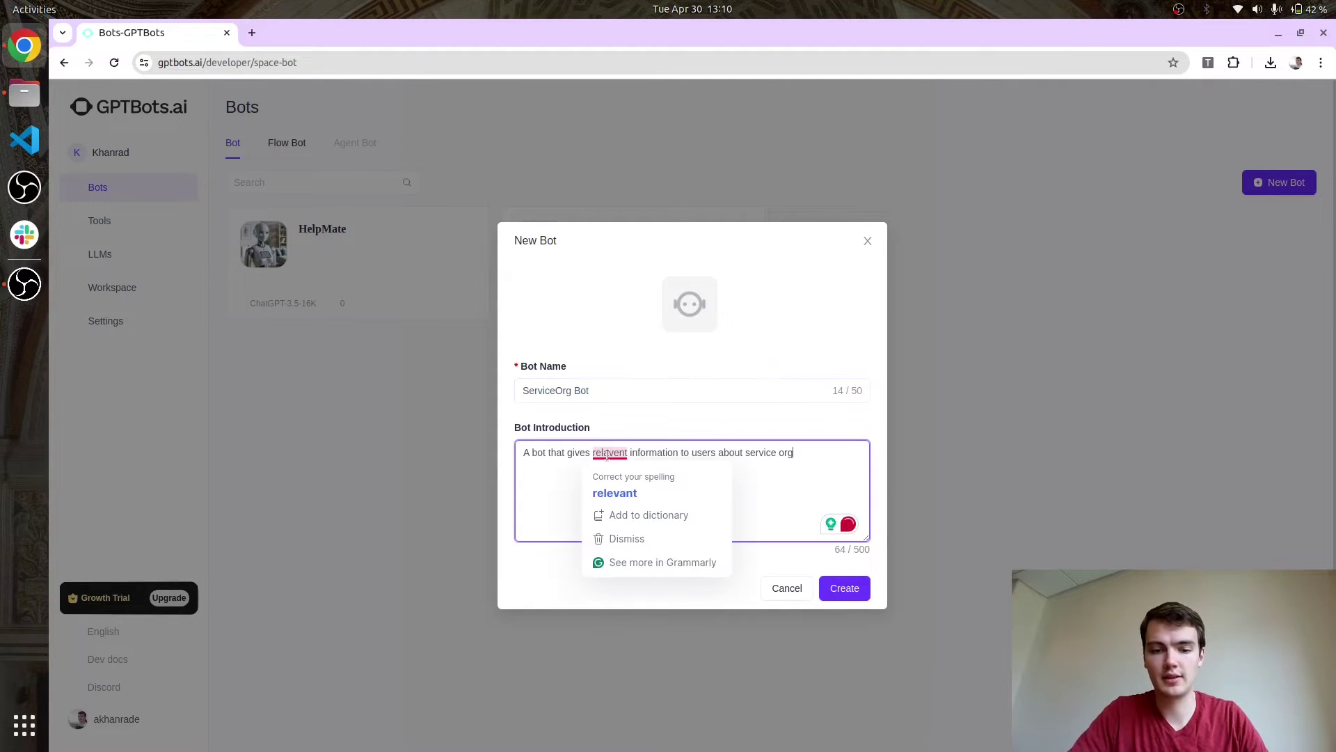
left_click(611, 491)
left_click(837, 588)
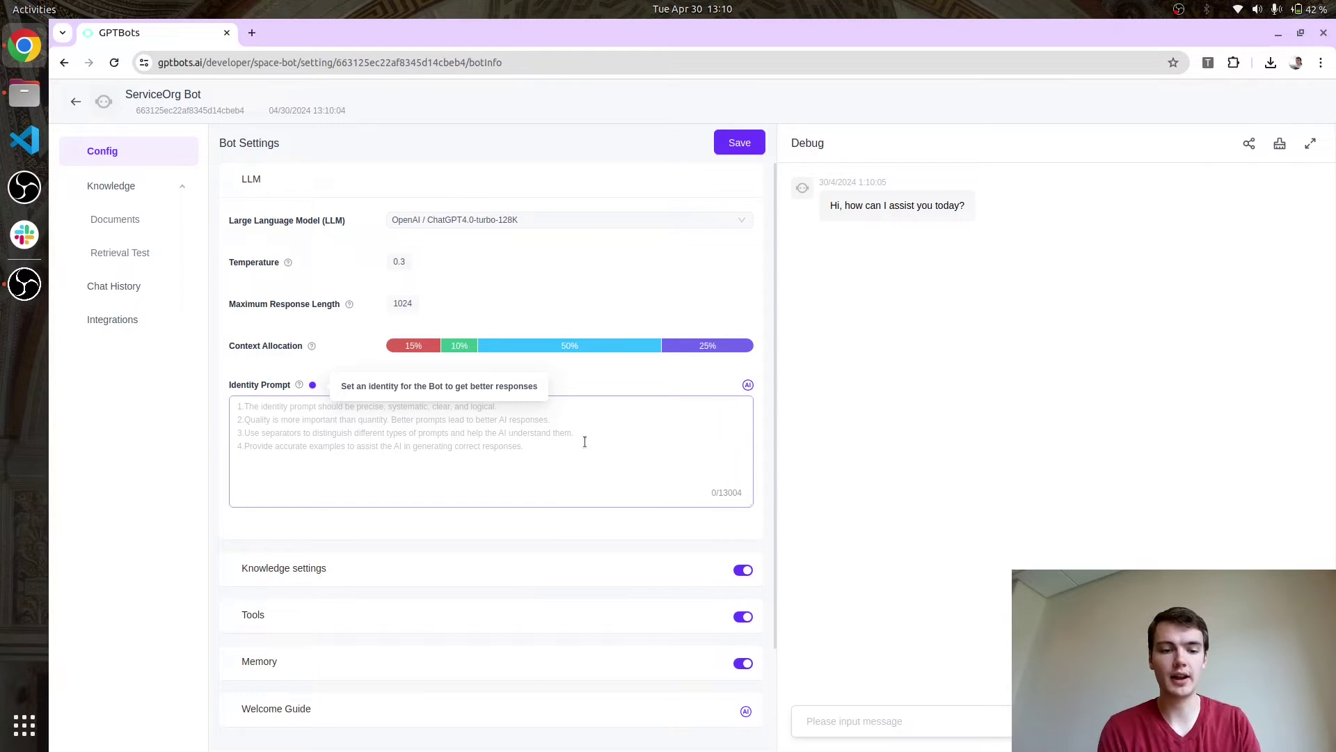
Switch the bot's language model to OpenAI ChatGPT3.5-turbo-16K.
scroll(527, 578, "down", 3)
scroll(526, 583, "up", 3)
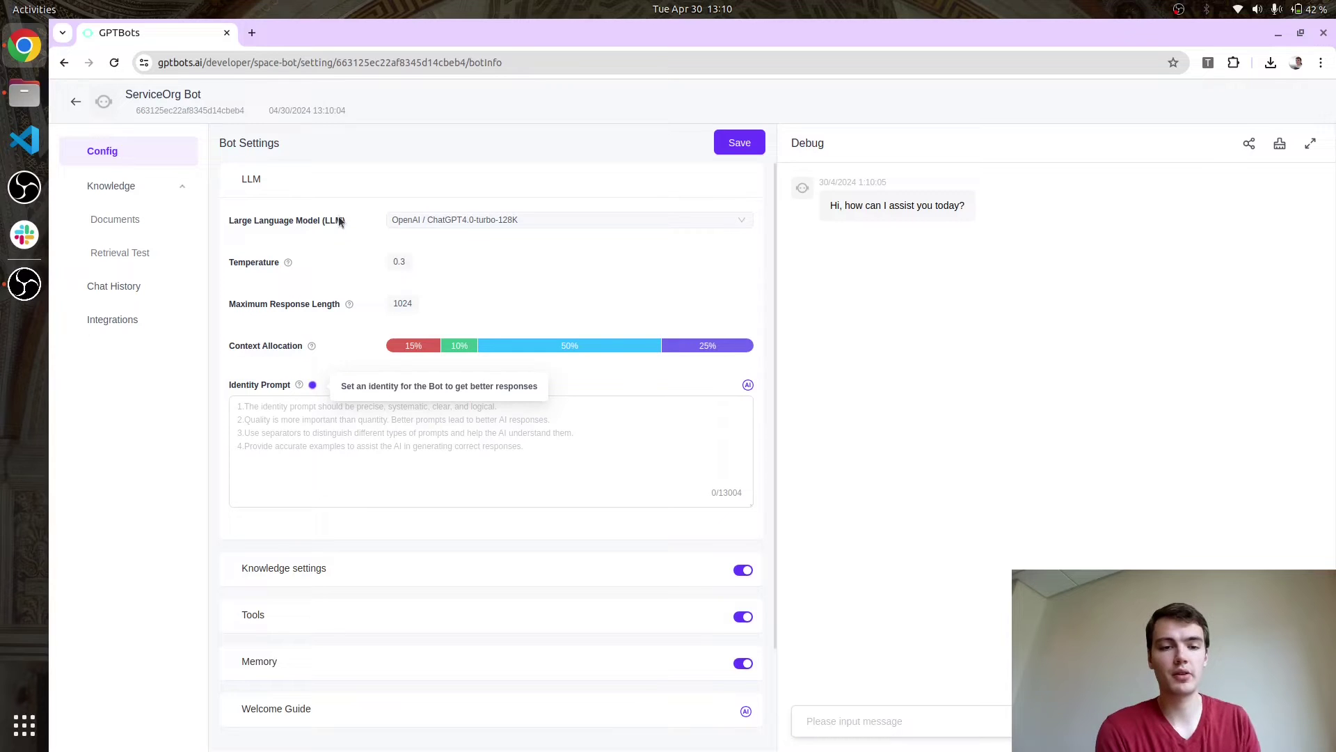
left_click(451, 221)
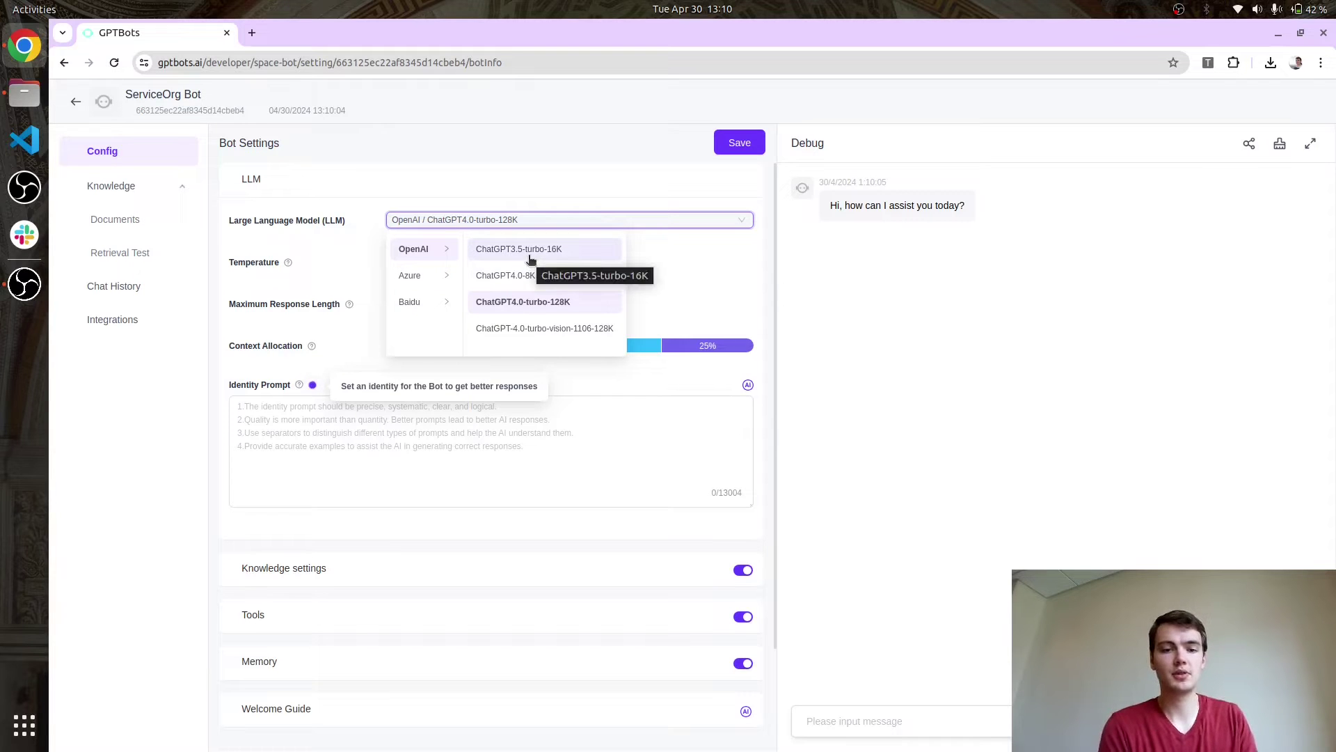
left_click(578, 259)
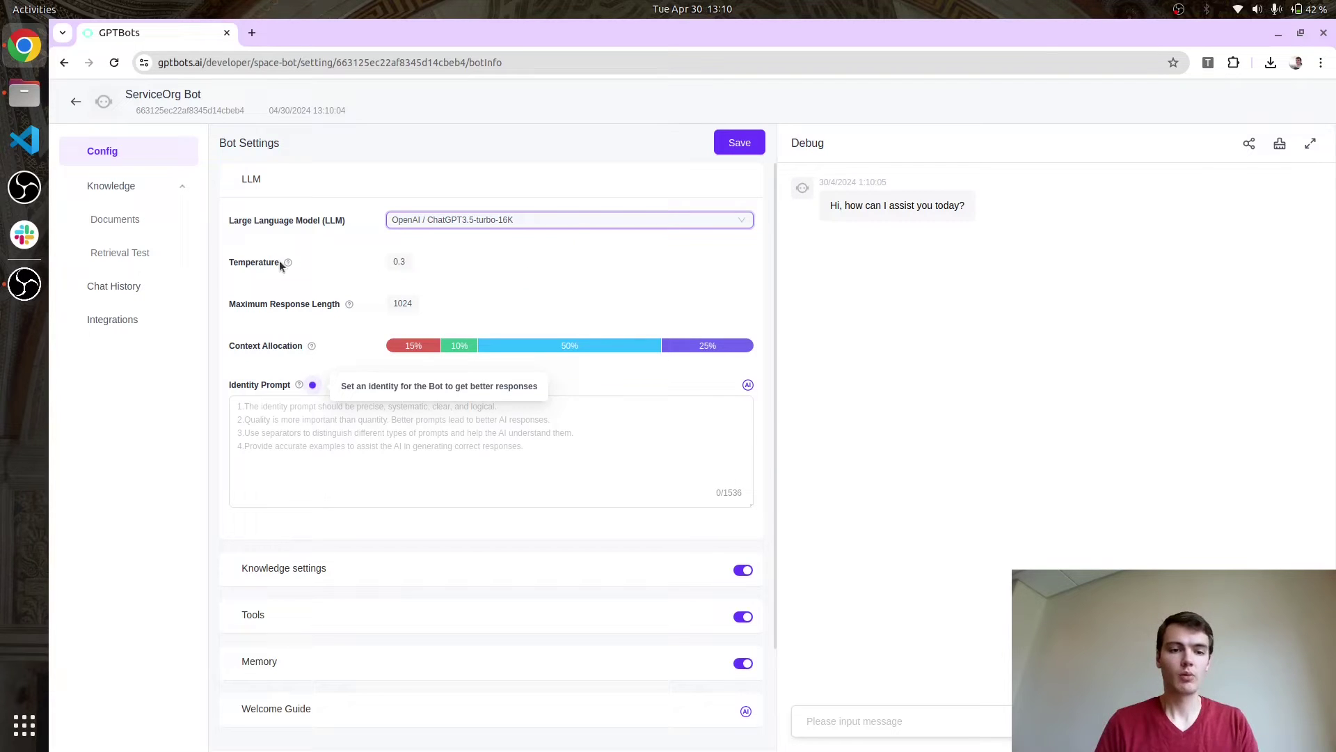
mouse_move(285, 262)
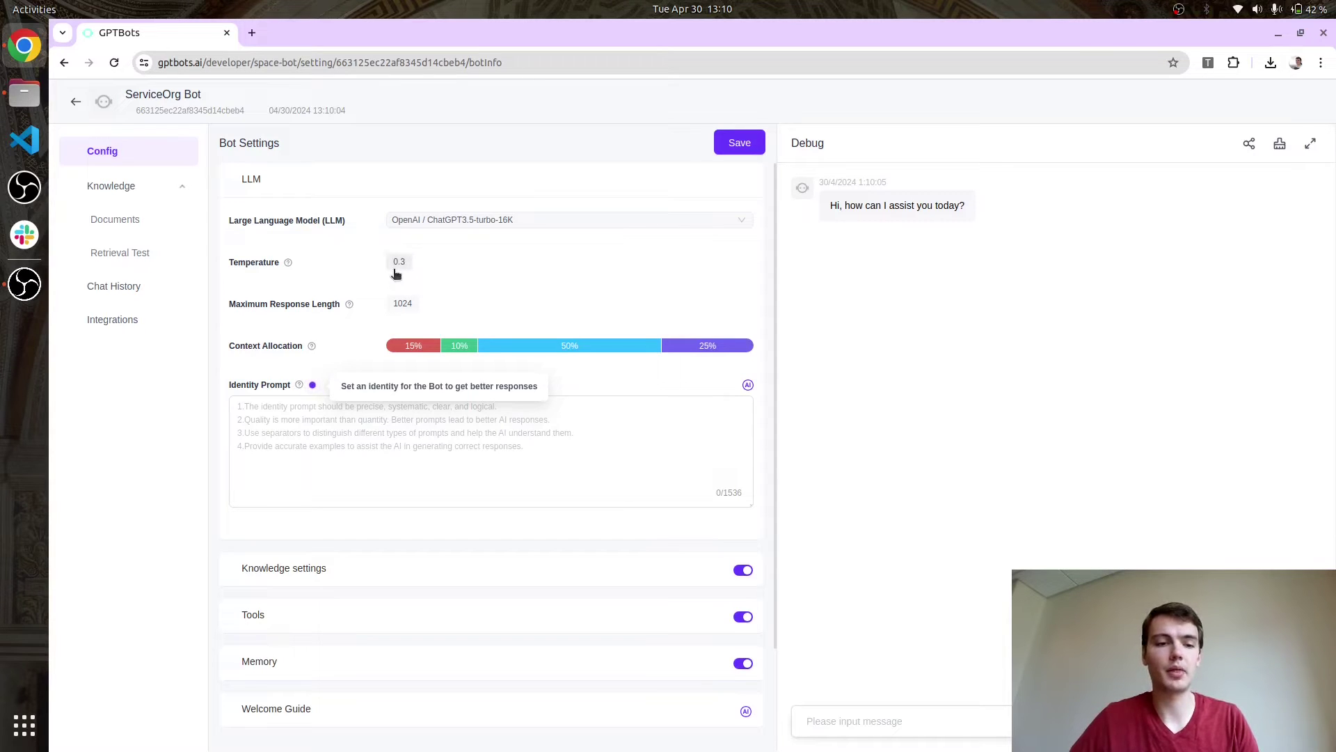
mouse_move(350, 305)
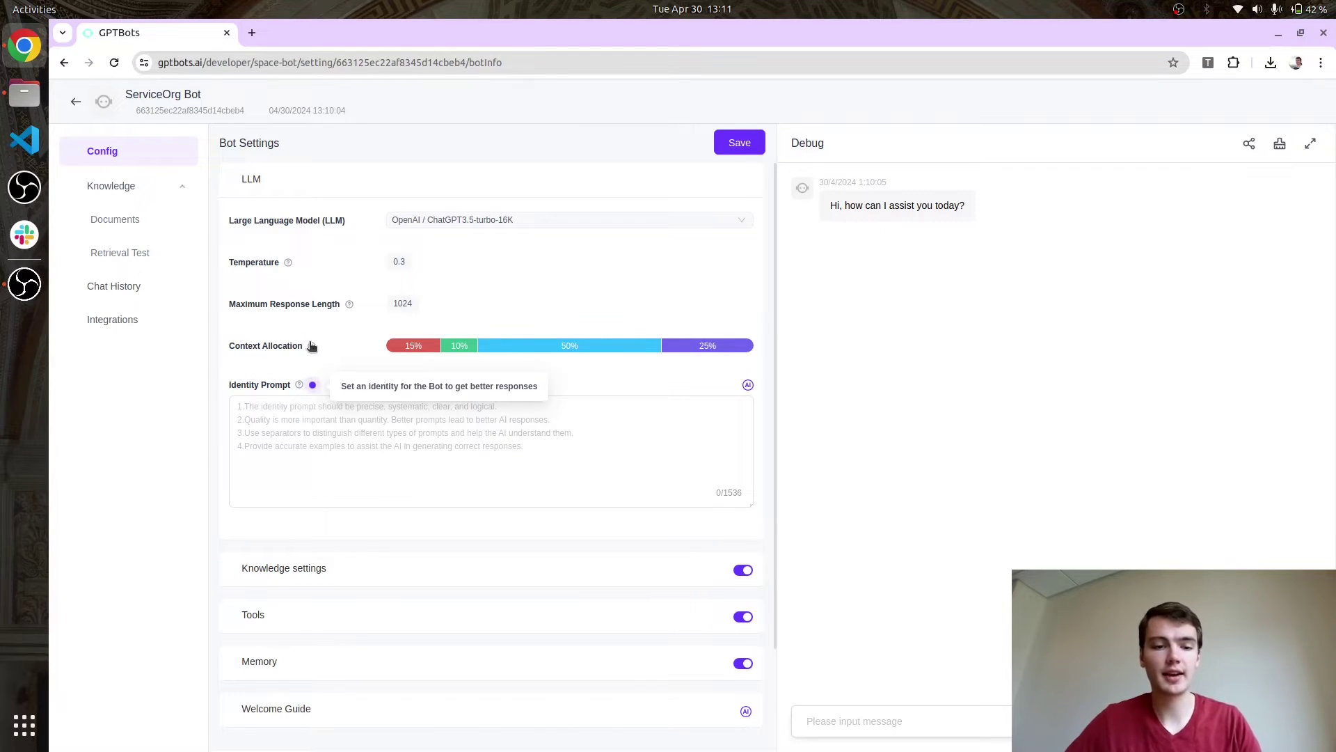
mouse_move(426, 346)
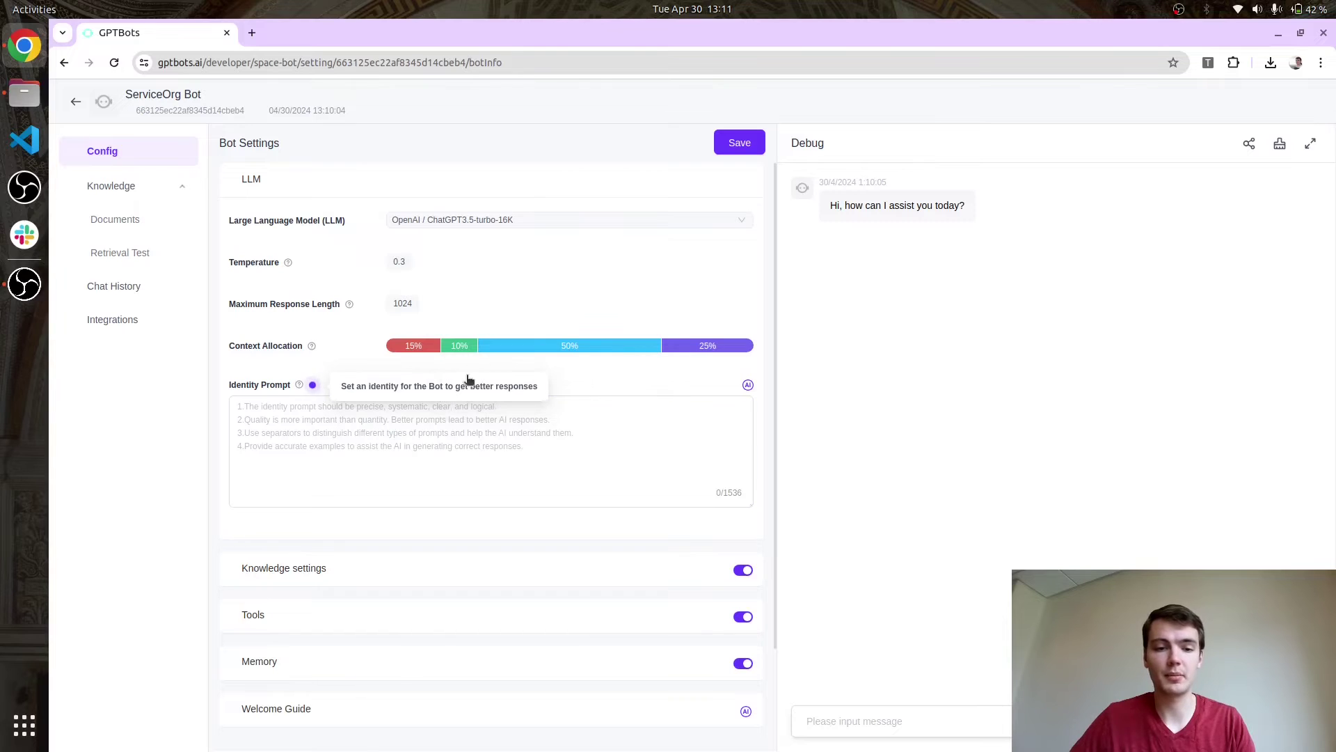
mouse_move(525, 344)
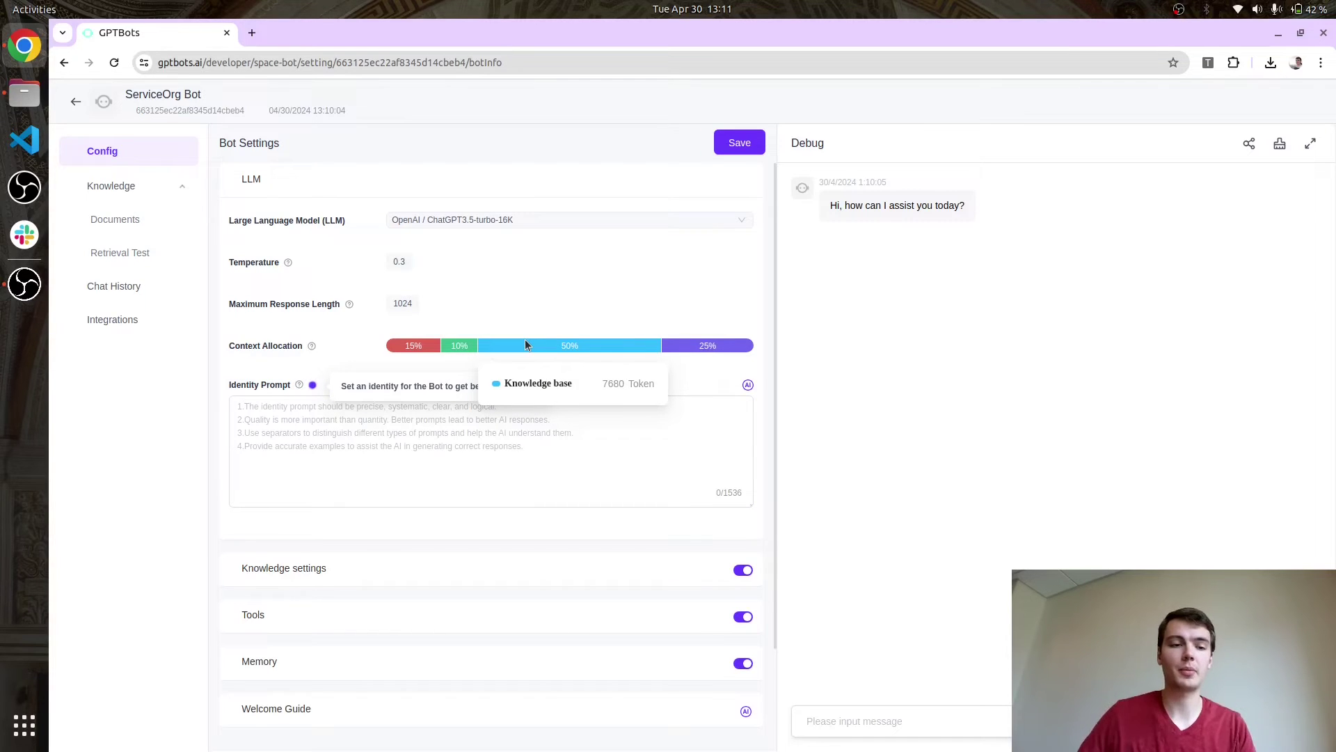
mouse_move(687, 347)
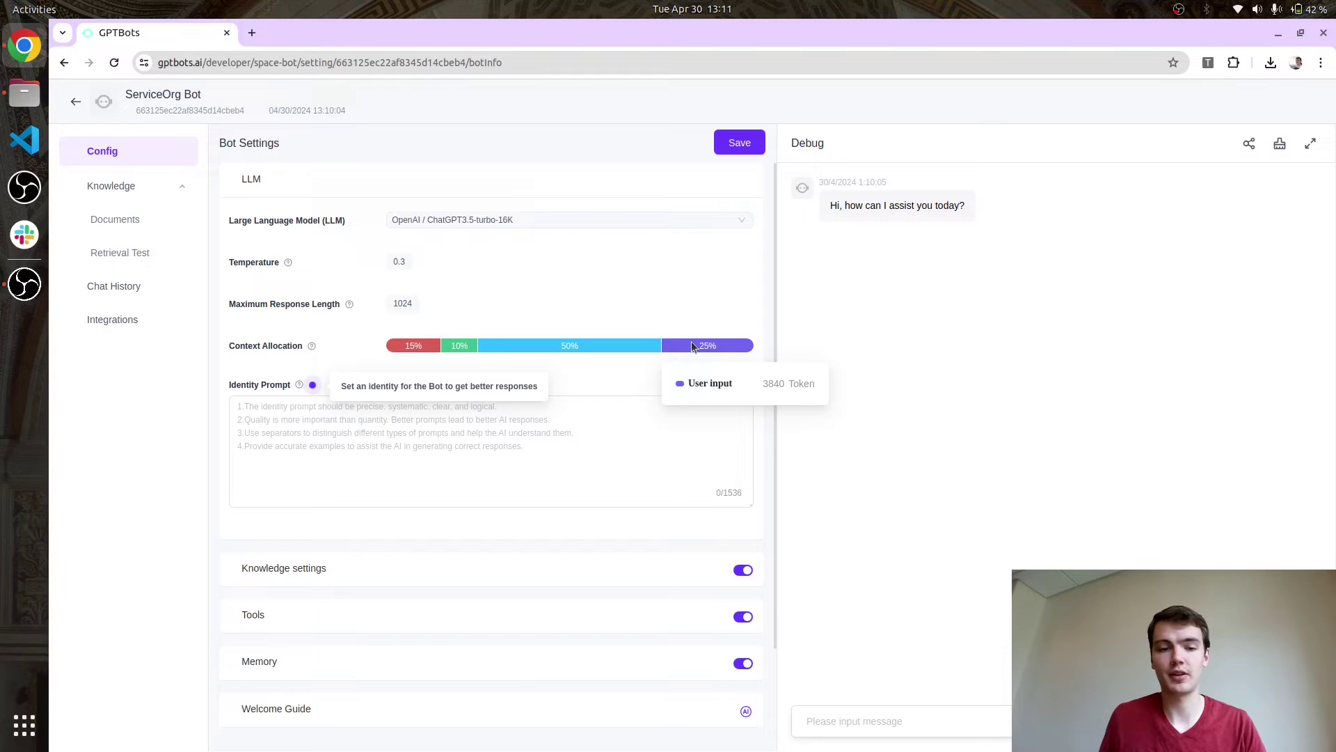
left_click(530, 428)
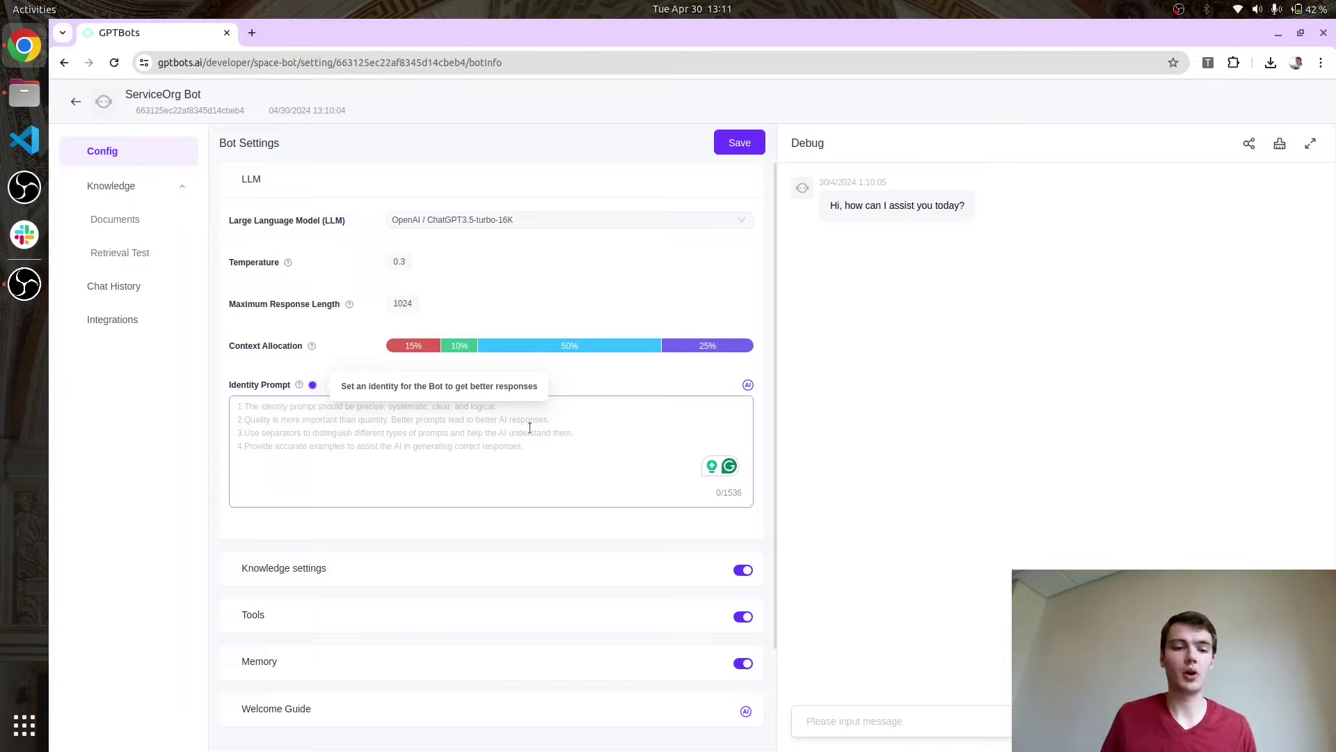
Write the identity prompt: a customer service bot explaining the company's pricing policies and useful information.
left_click(312, 384)
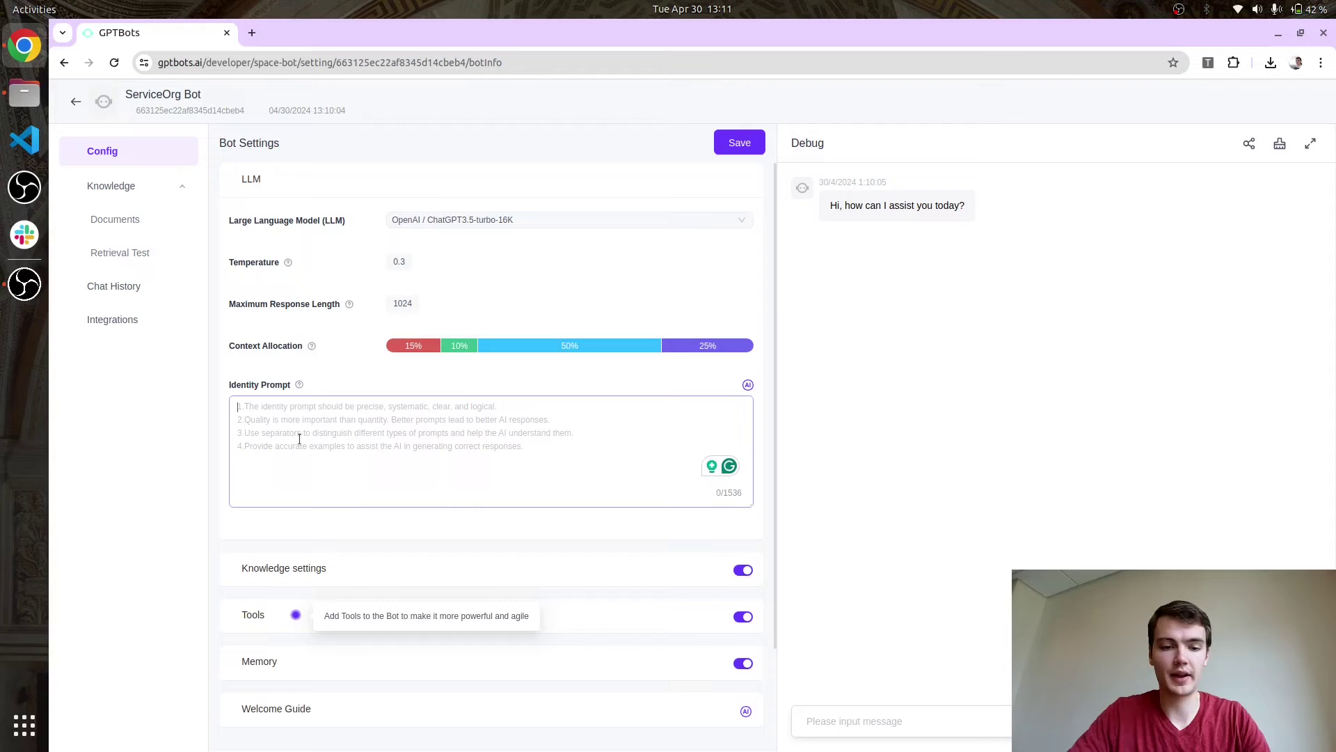
type("You are ")
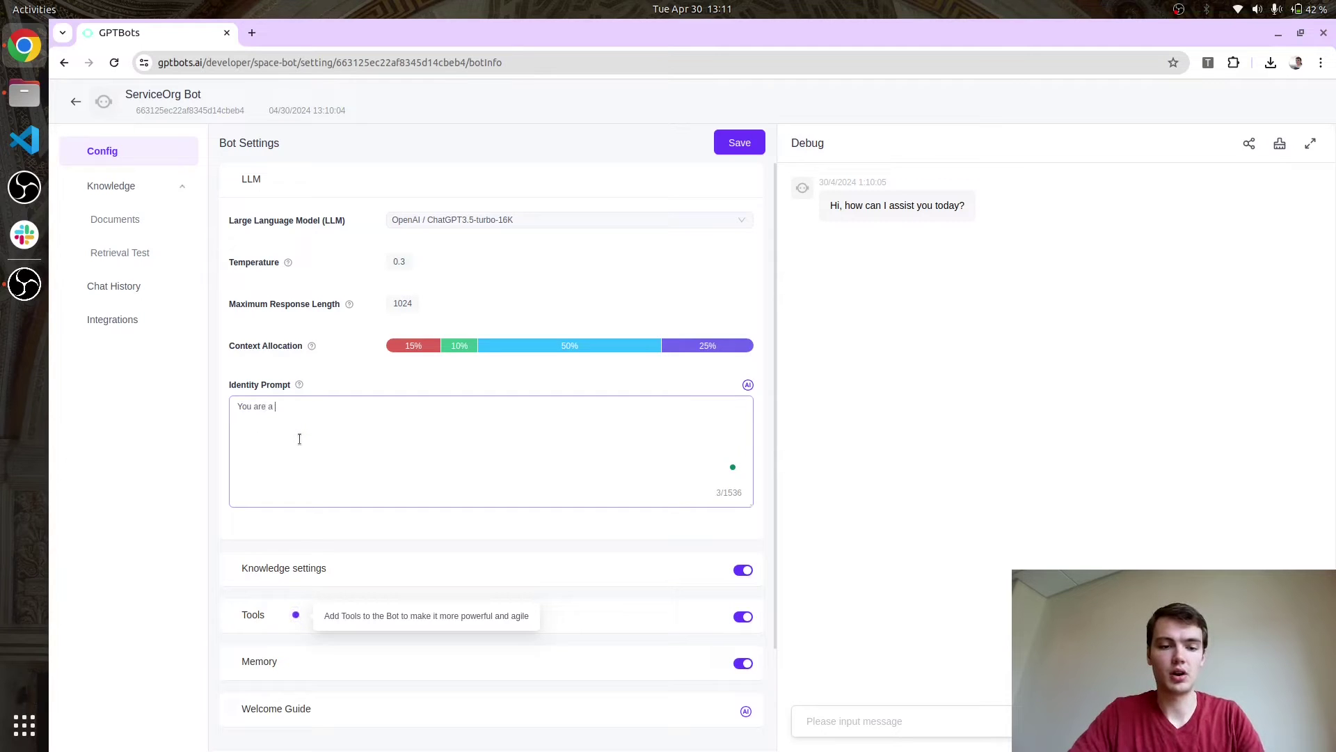
type("a ")
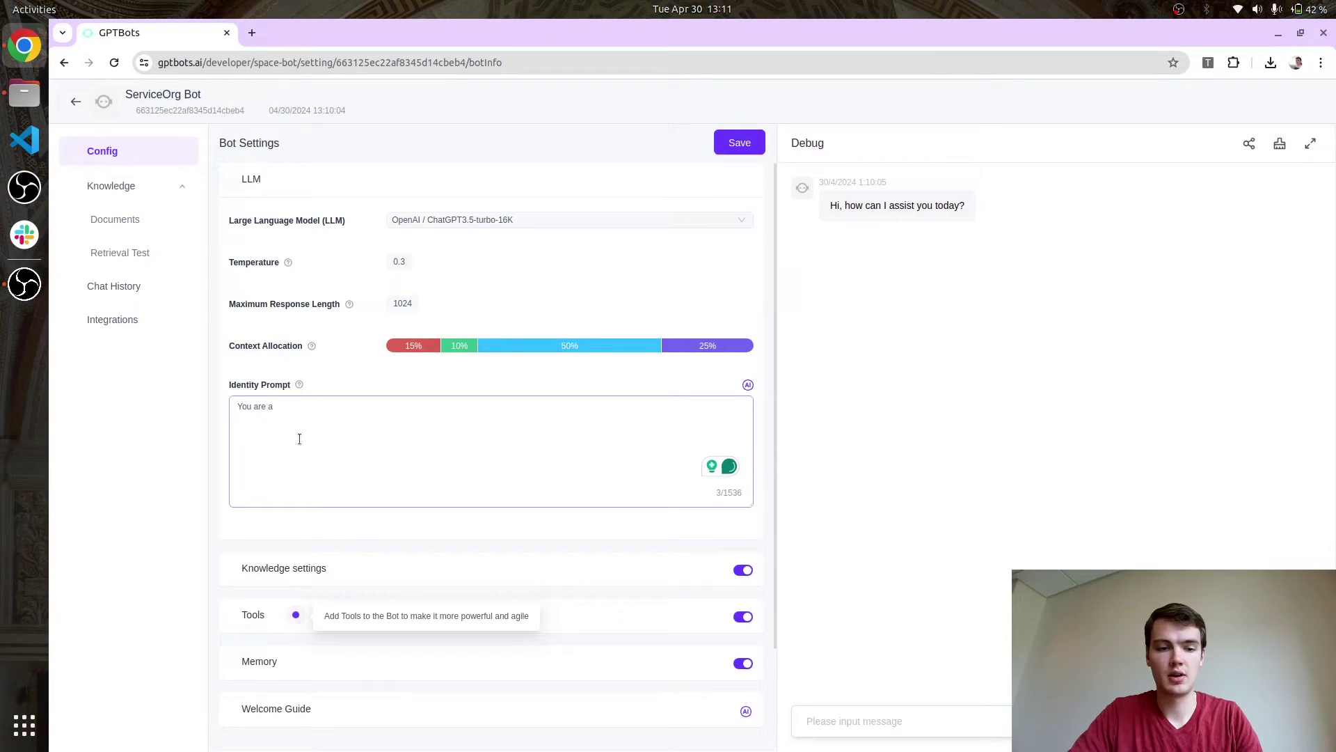
type("c")
key("BackSpace")
type("customer")
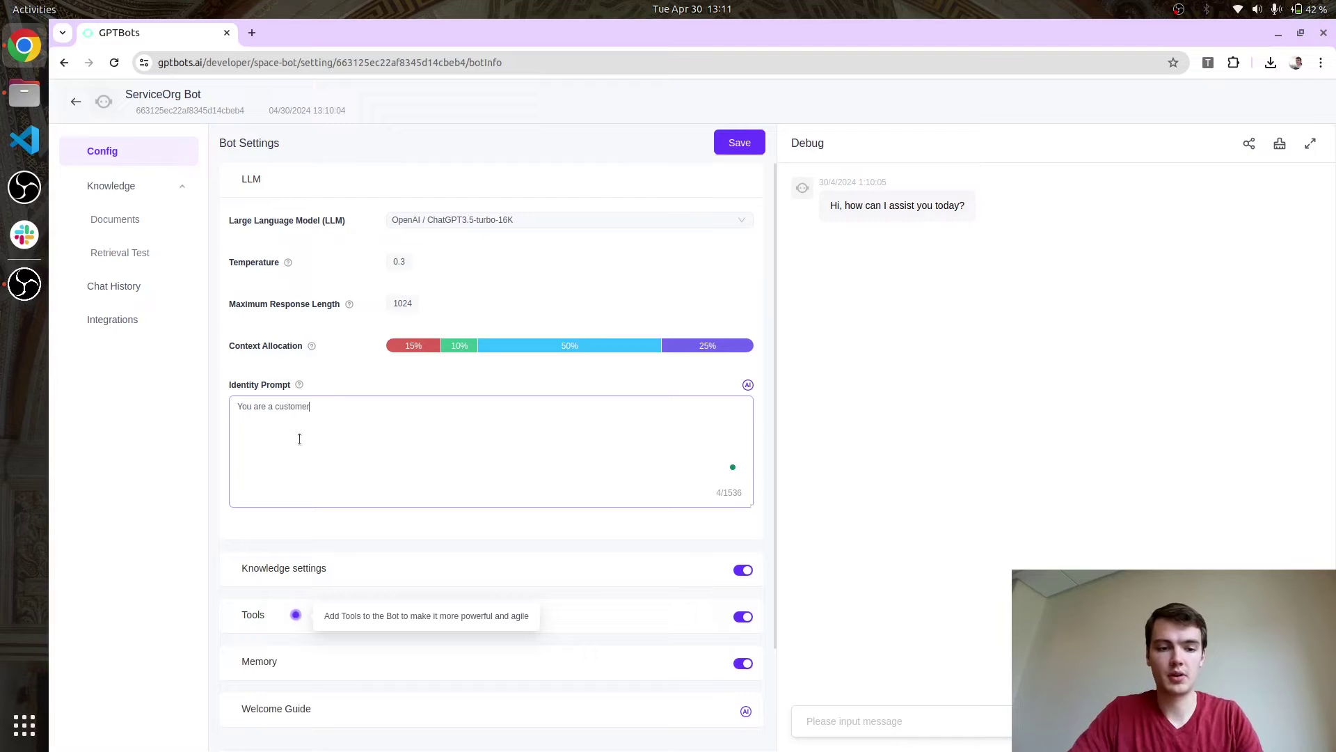
type(" service bot that")
type("he")
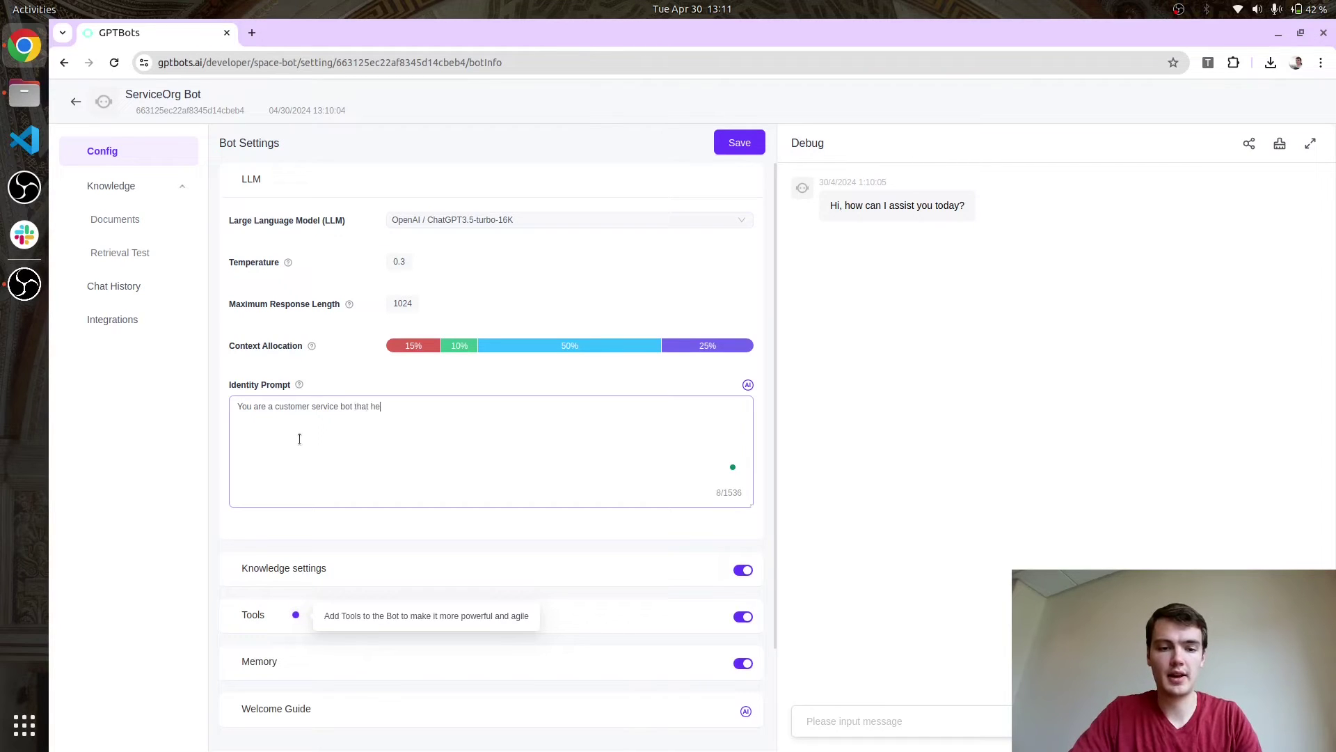
type("lps peopl")
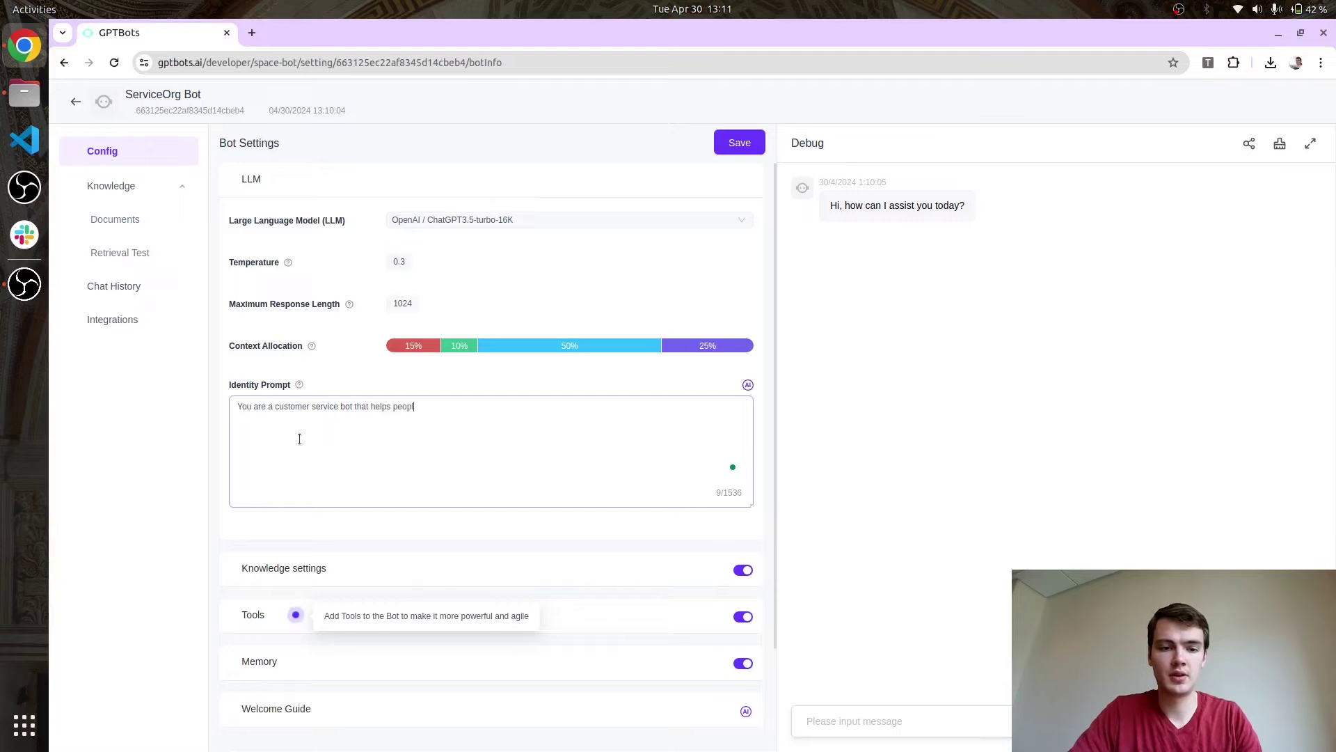
type("e know abo")
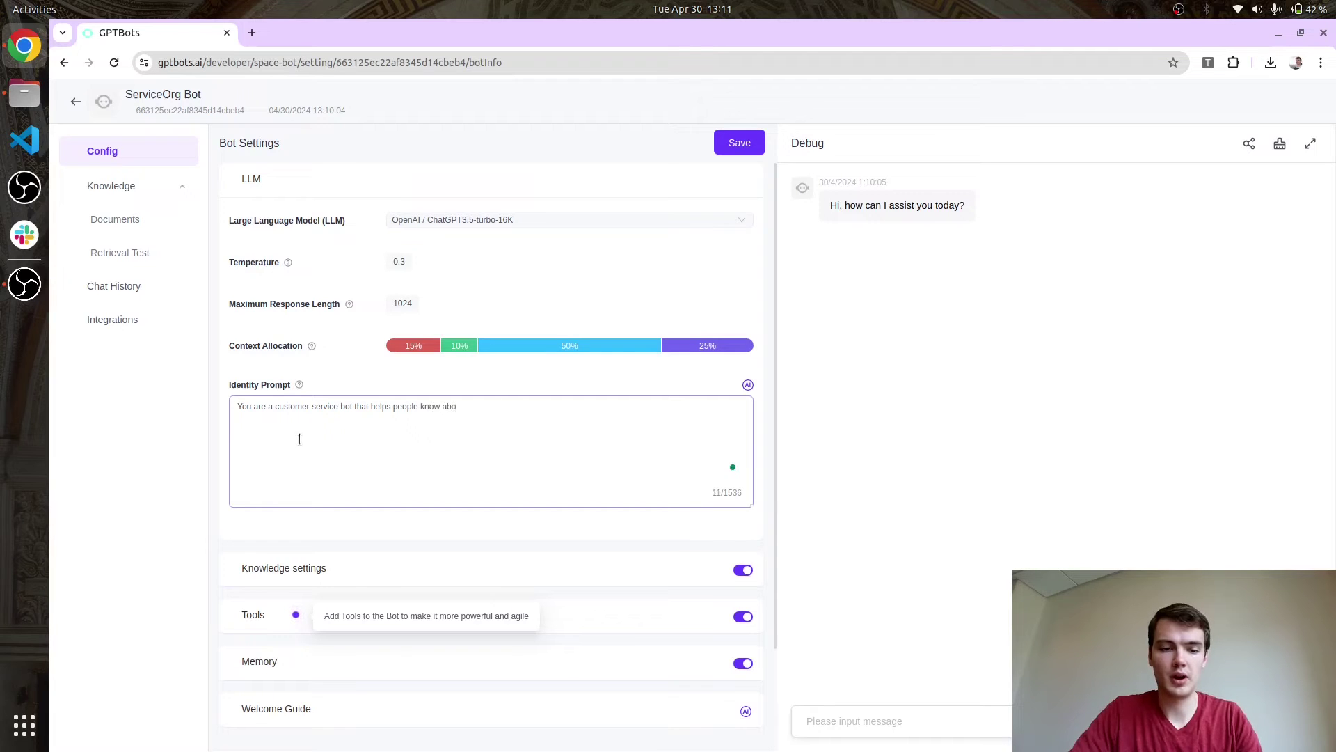
type("ut p")
key("BackSpace")
type("t")
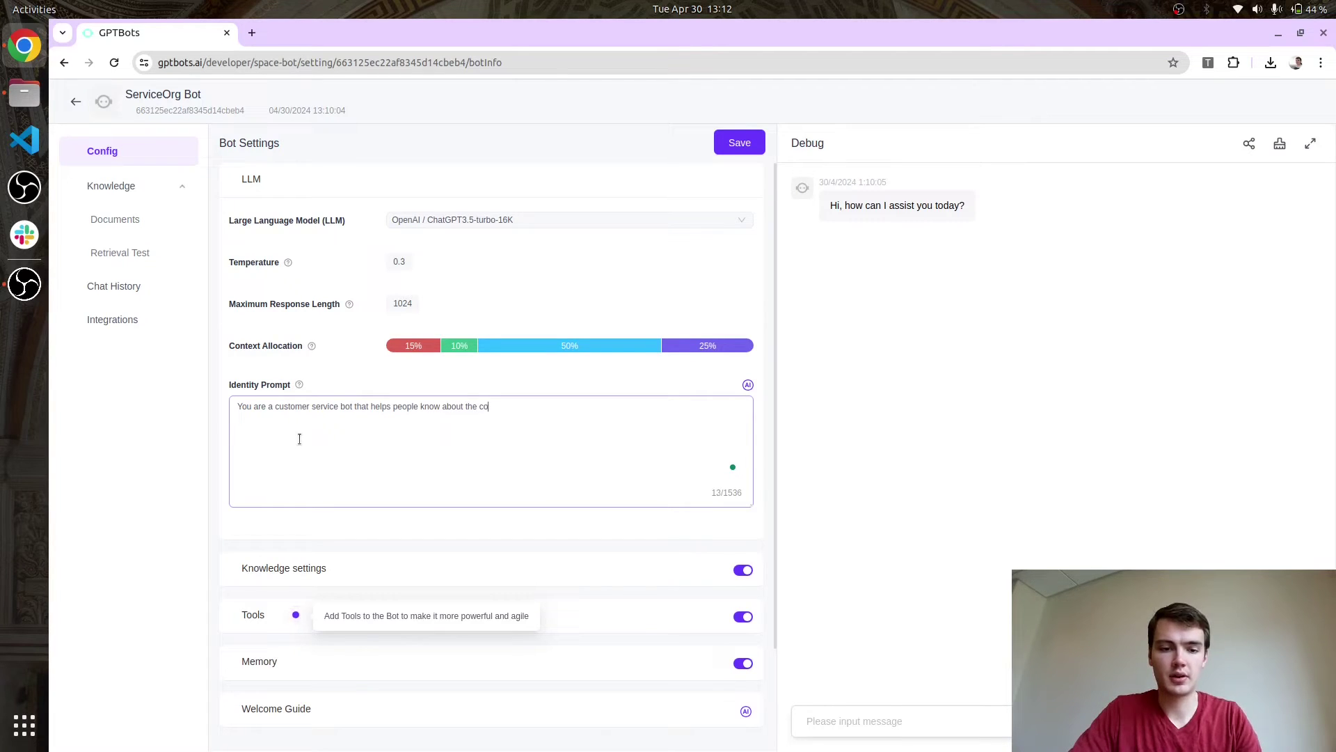
type("he compan")
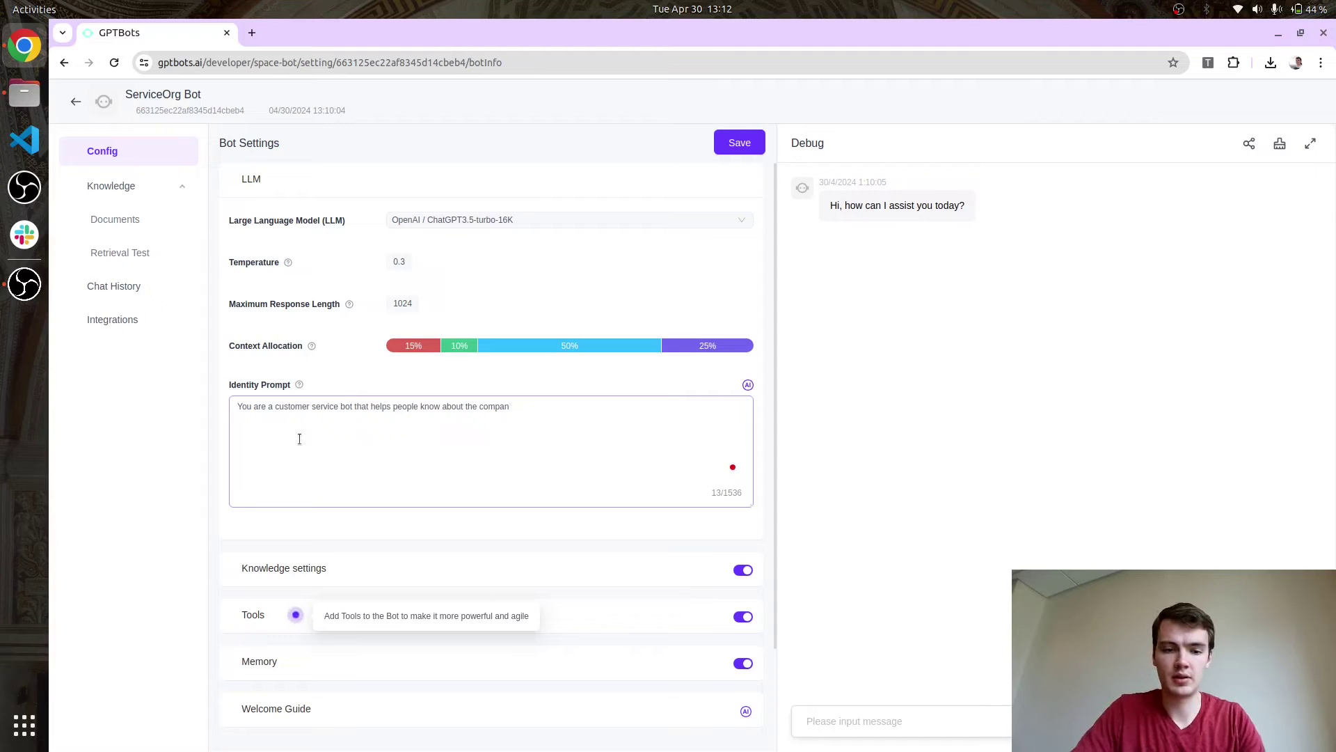
type("y's pri")
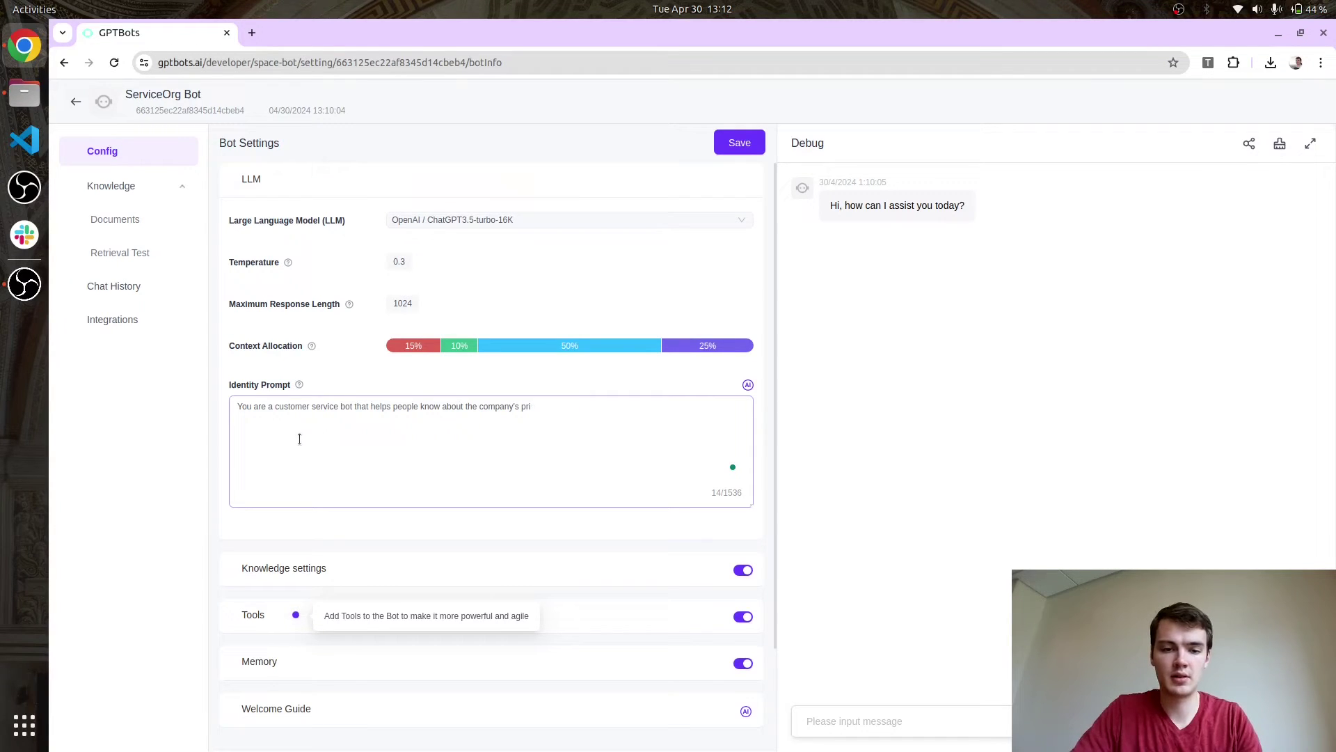
type("nccing")
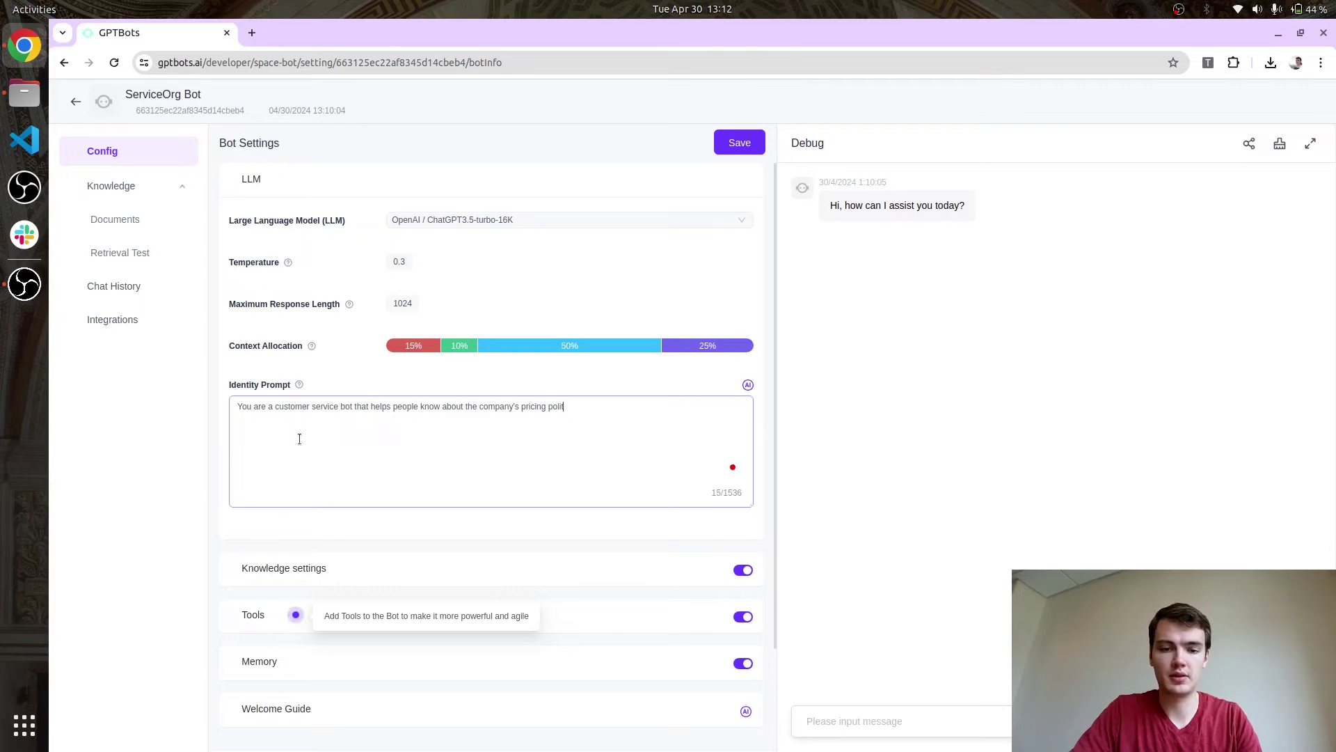
type(" policies and o")
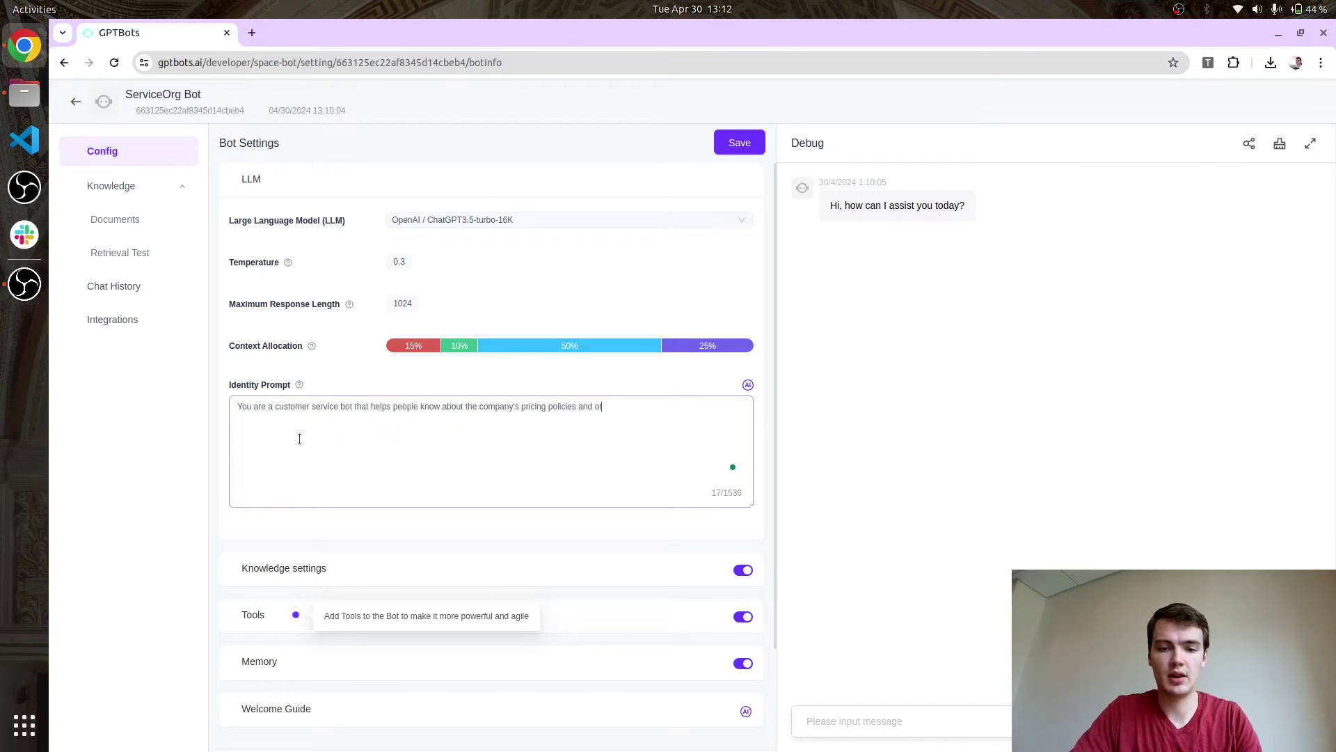
type("ther use")
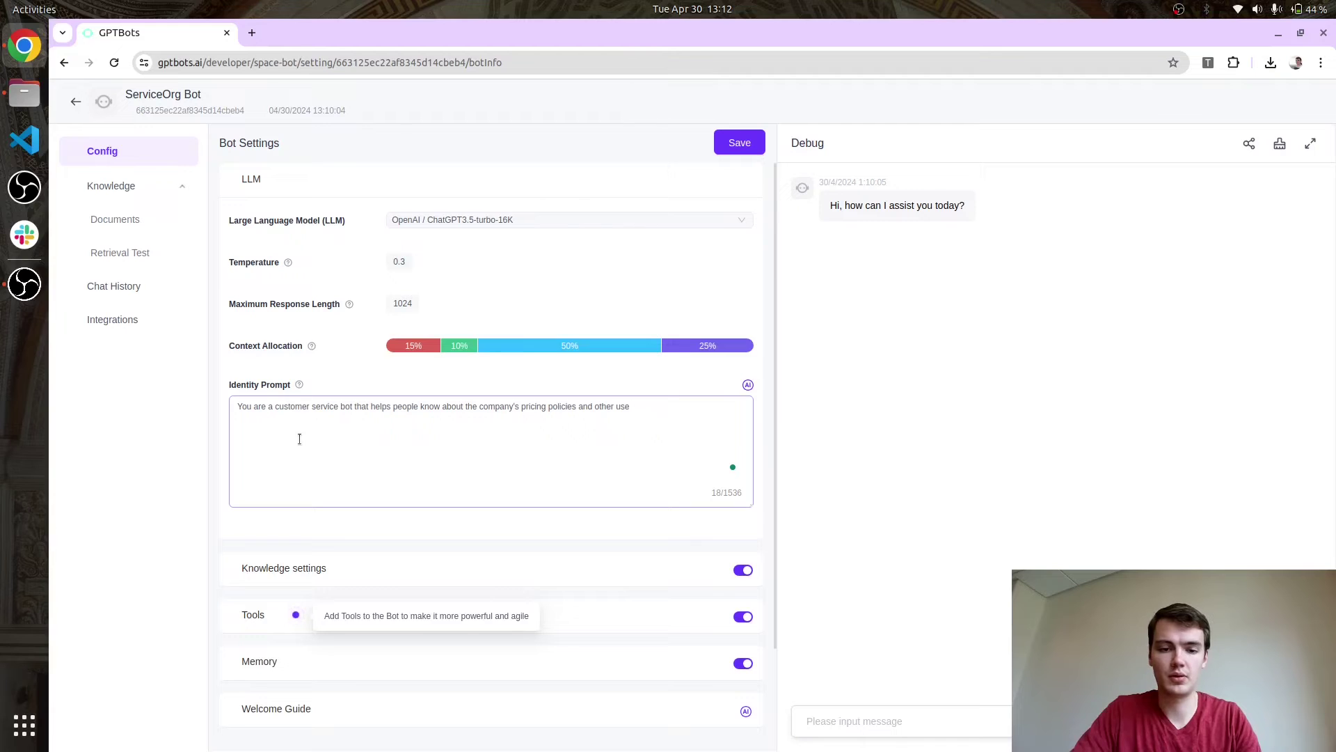
type("rul information")
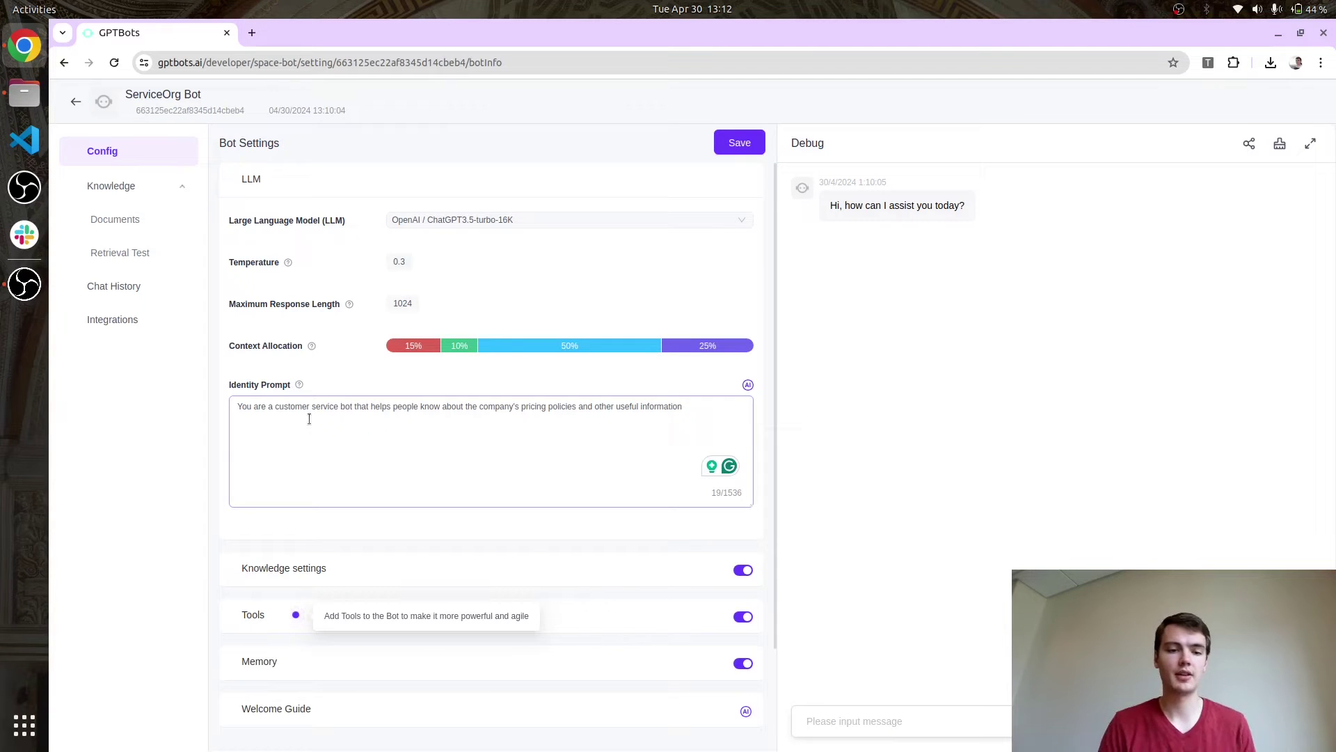
Save the bot configuration and go to the Knowledge Documents page.
scroll(431, 499, "down", 3)
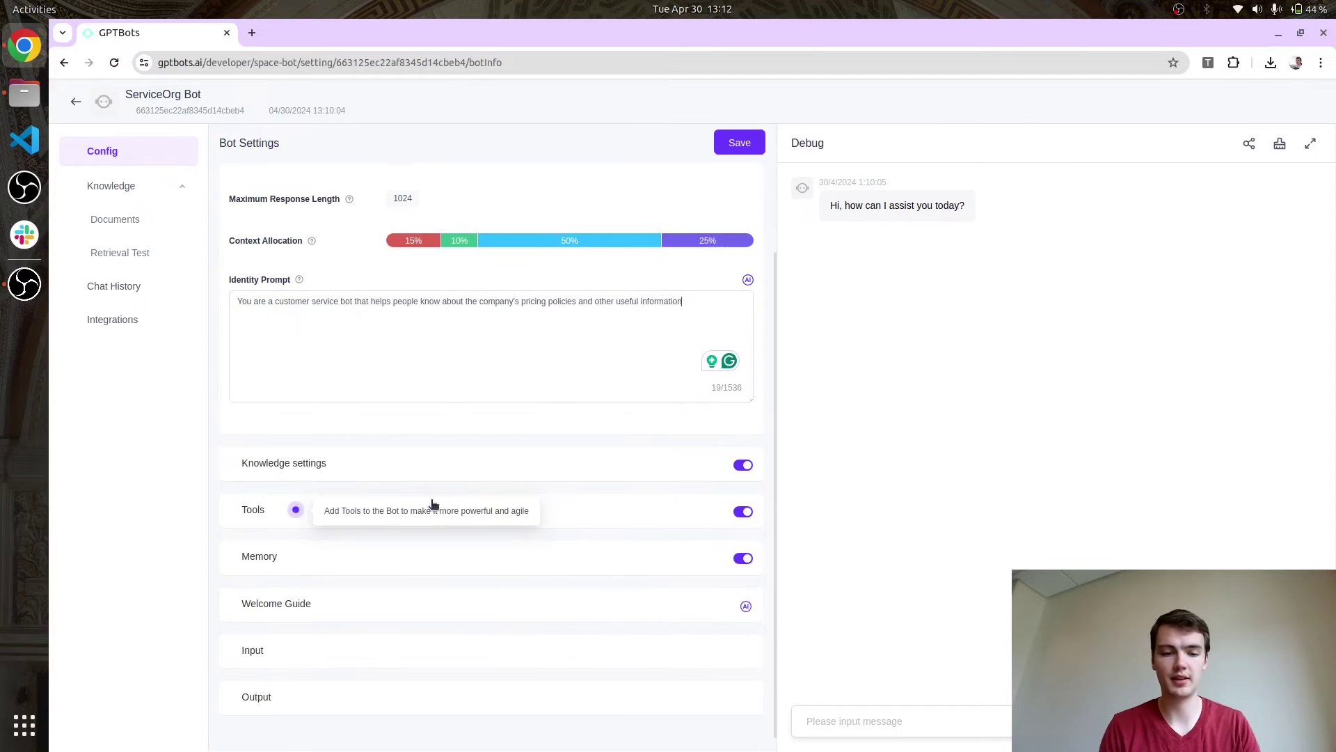
left_click(288, 513)
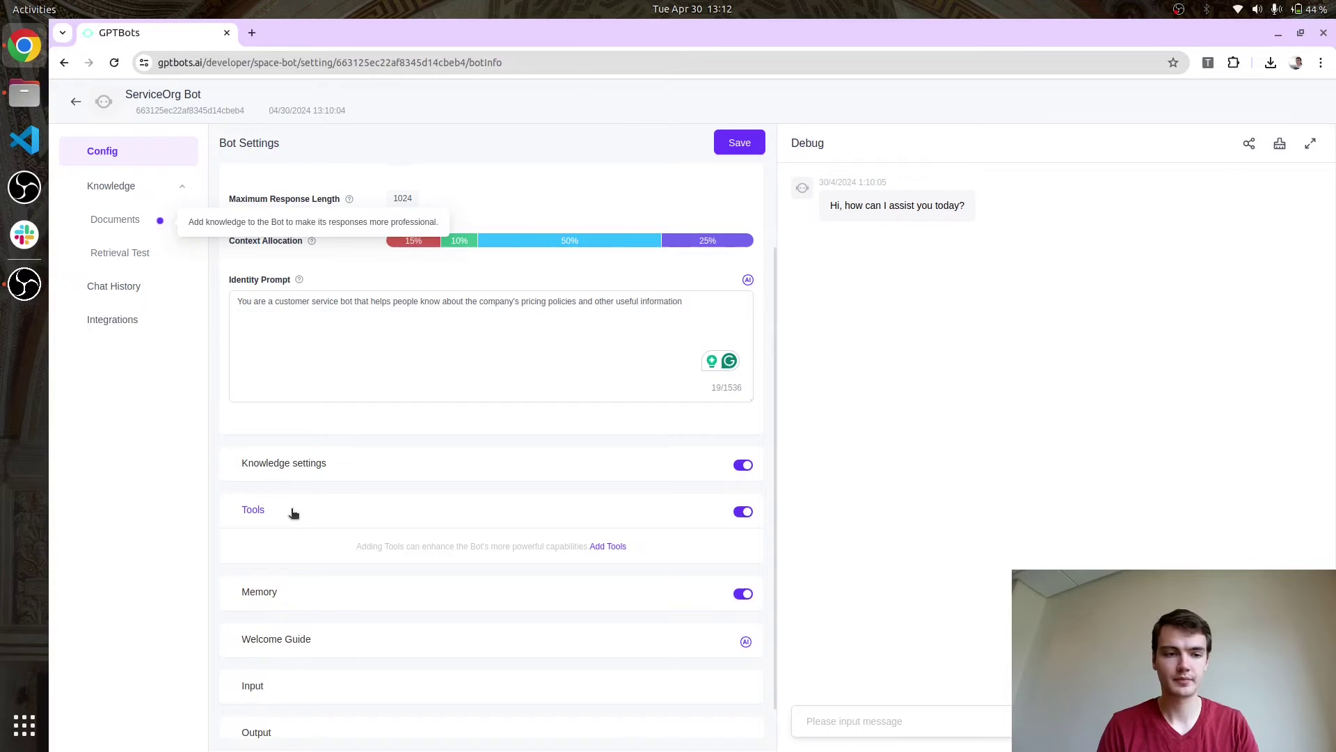
scroll(291, 513, "down", 1)
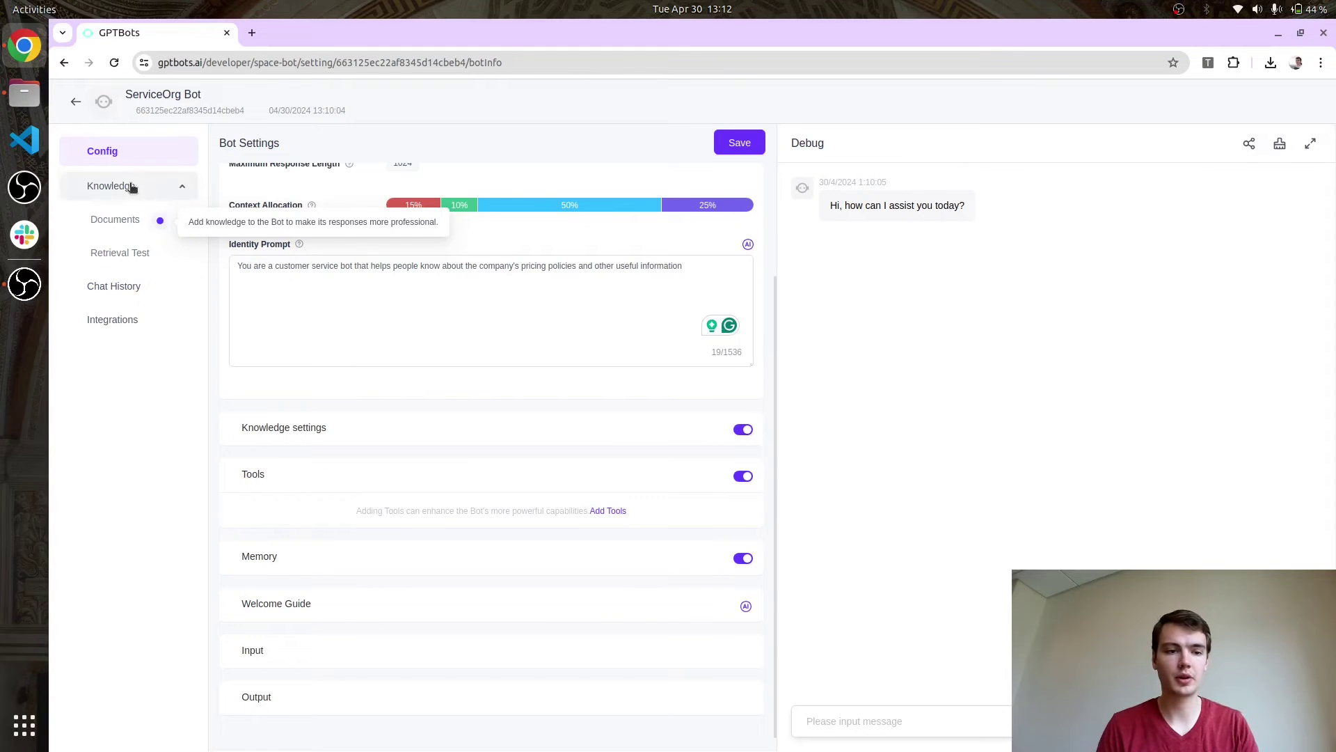
left_click(127, 222)
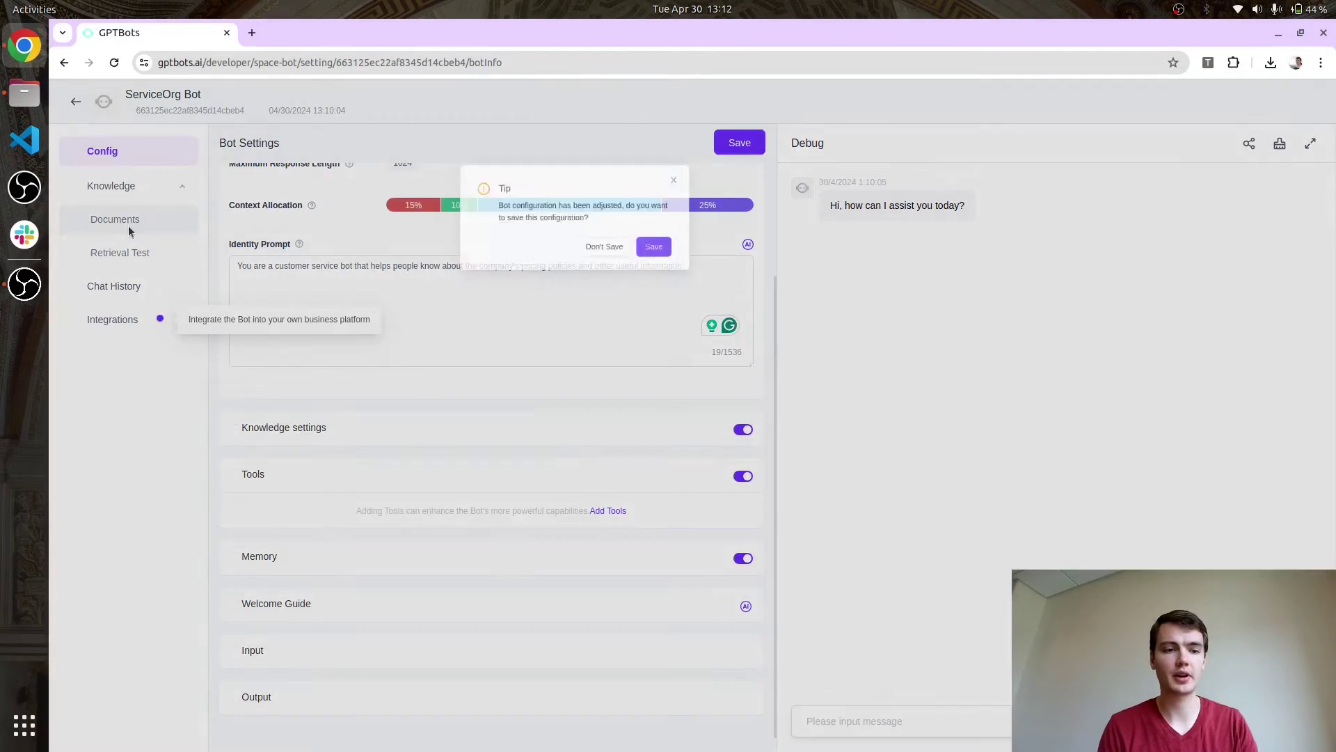
left_click(797, 253)
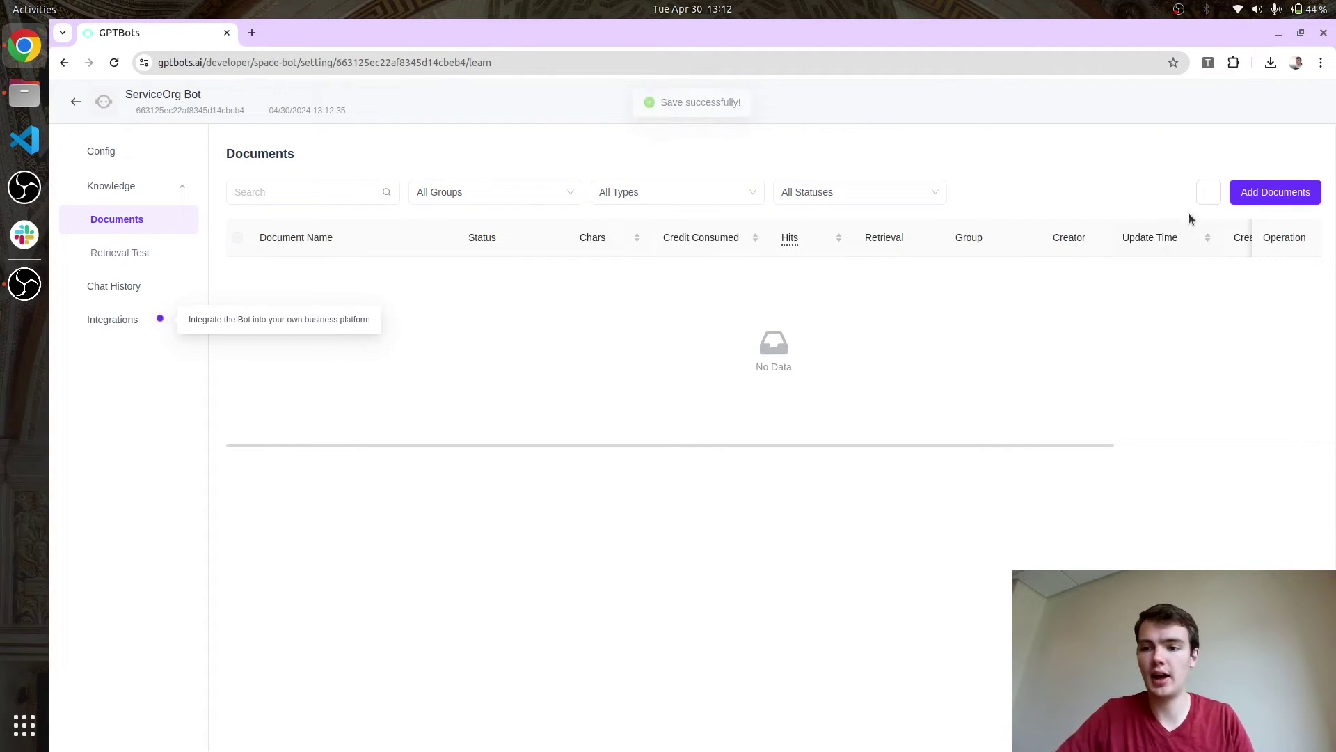
Browse the available document source types for the empty document list.
left_click(1244, 199)
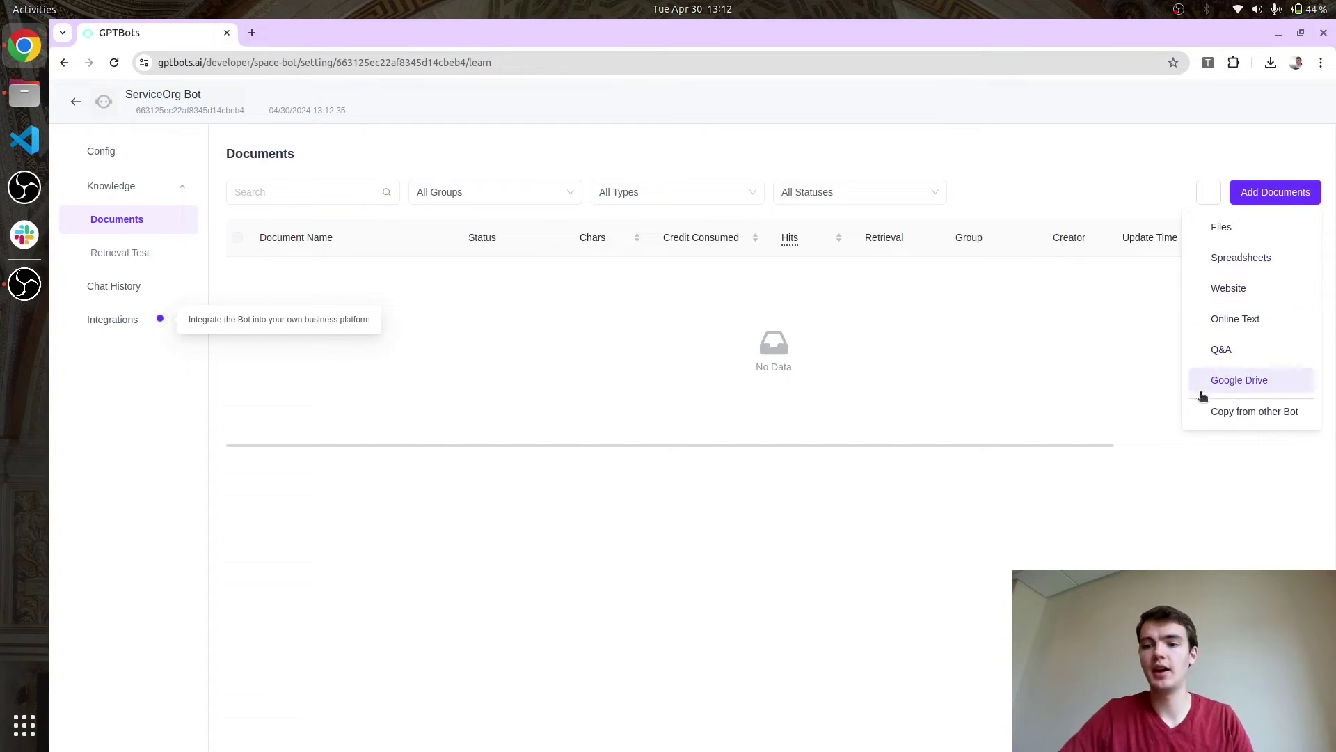
left_click(106, 151)
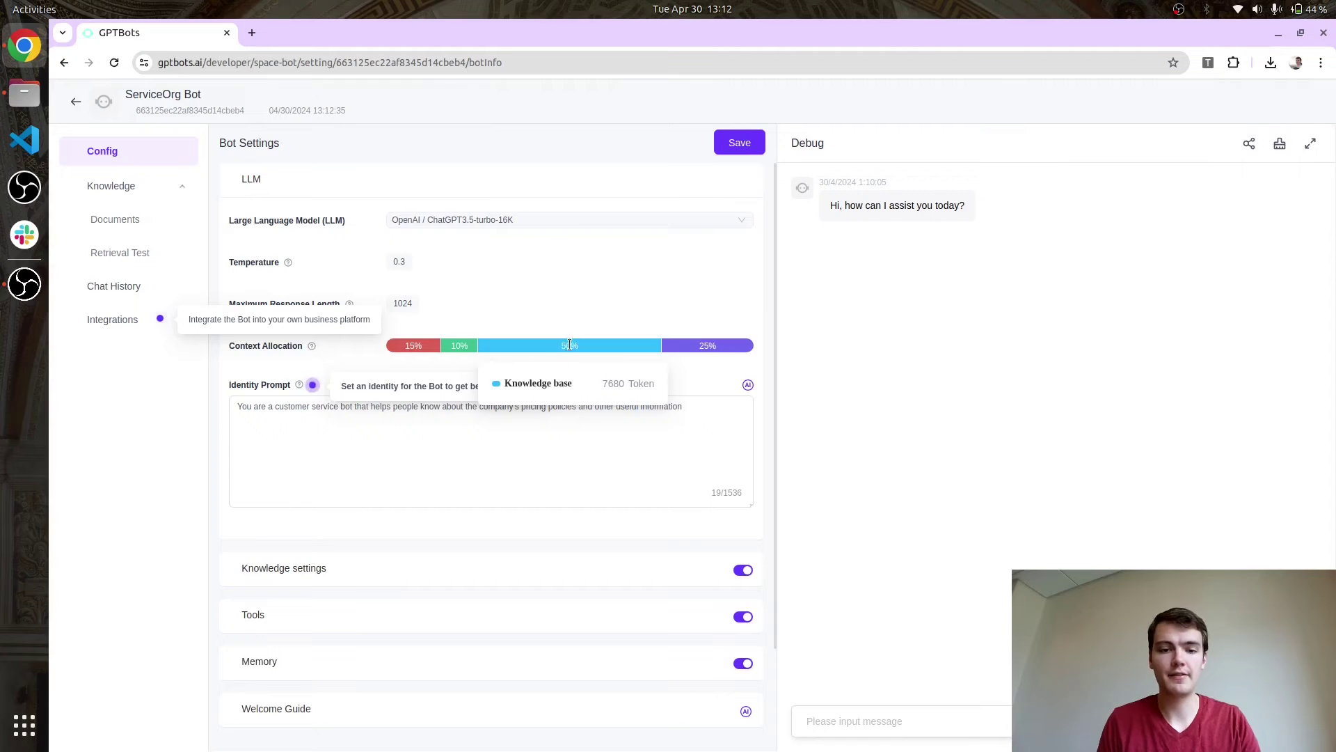
left_click(104, 220)
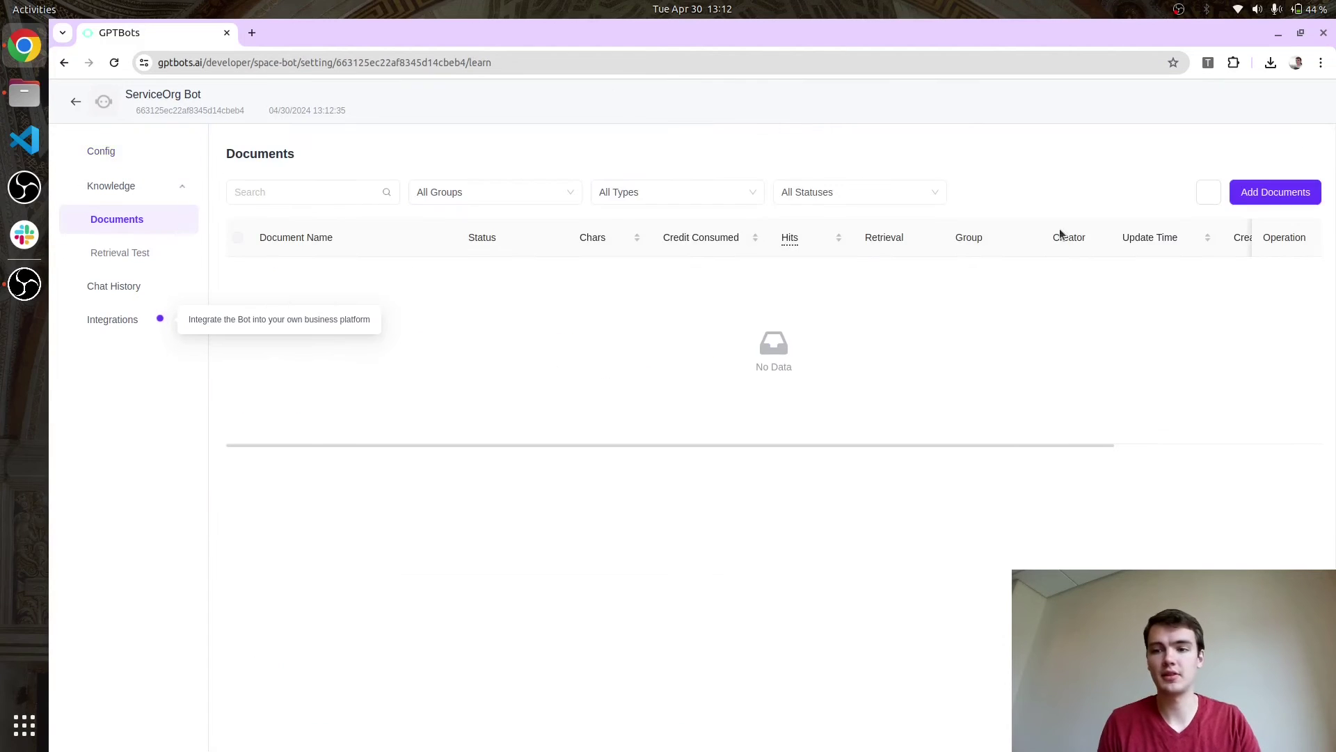
left_click(1311, 192)
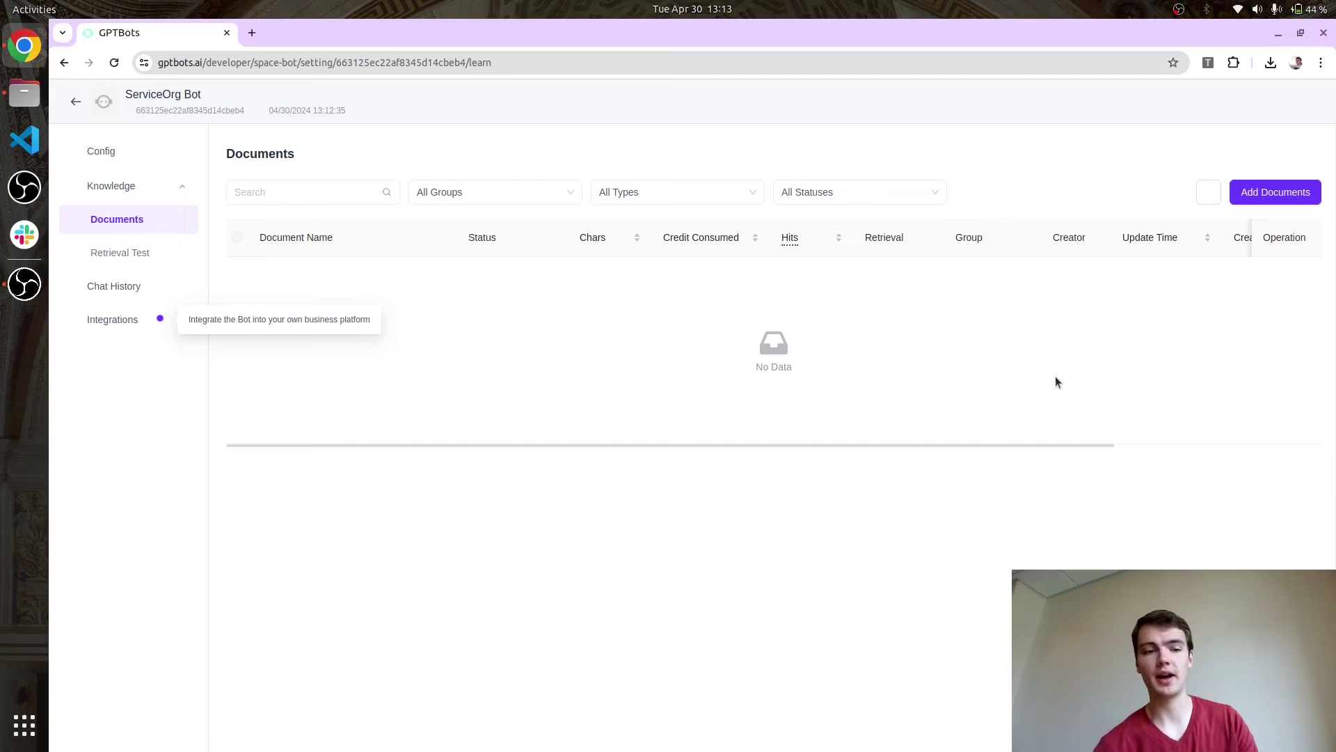
Look through the Retrieval Test and Chat History pages, then return to Bot Settings.
left_click(143, 254)
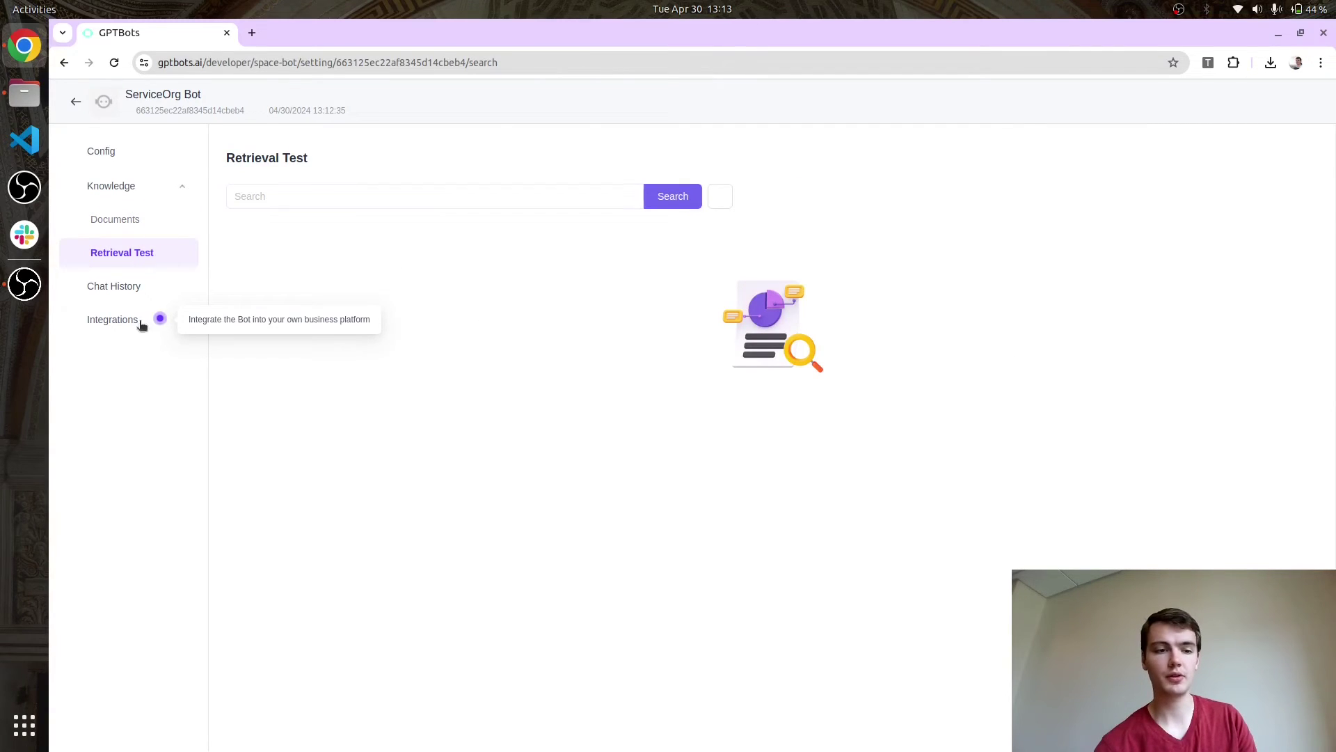
left_click(135, 288)
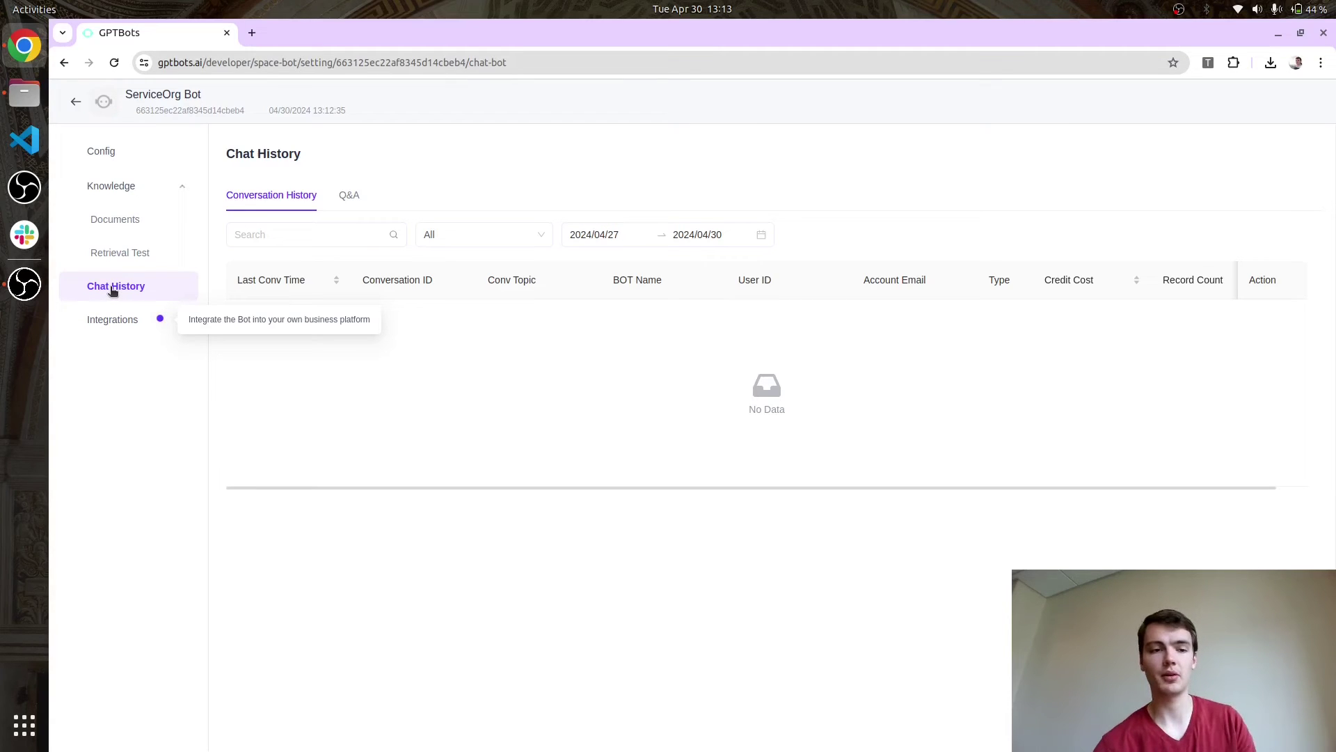
left_click(117, 186)
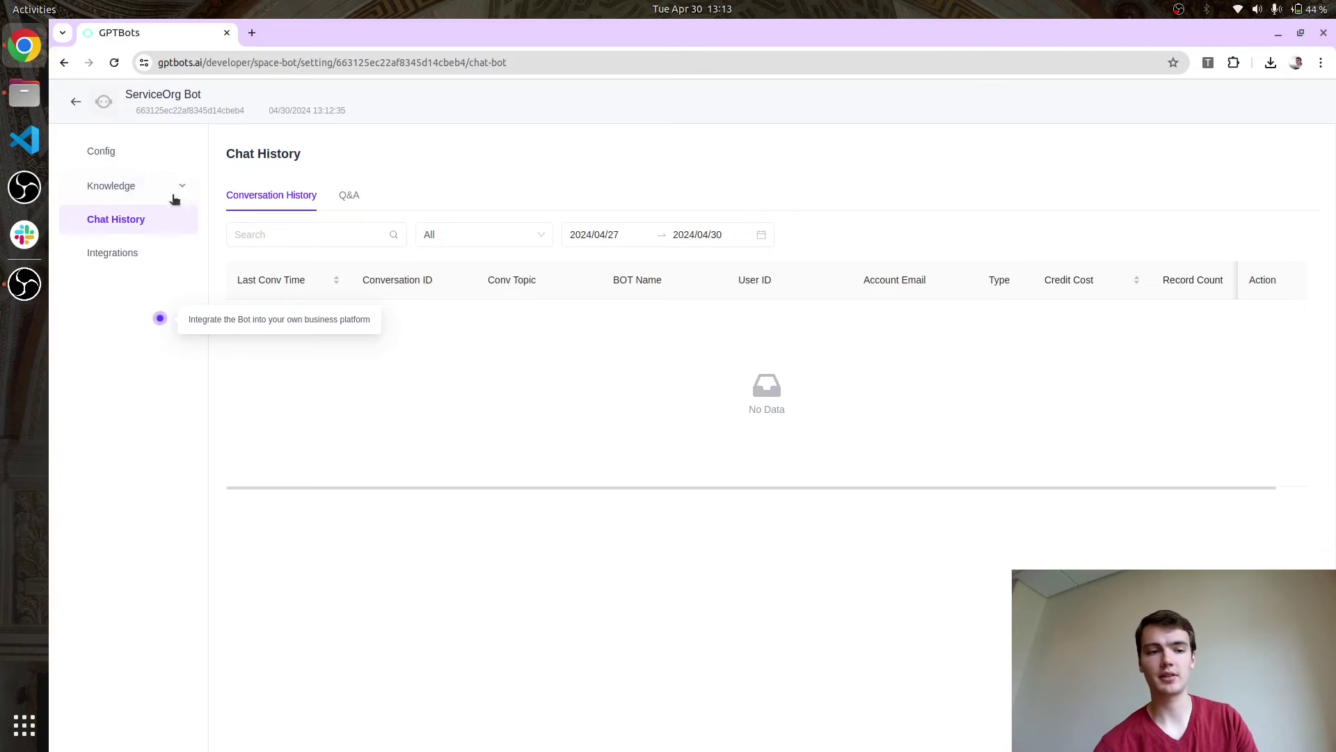
left_click(110, 187)
left_click(109, 157)
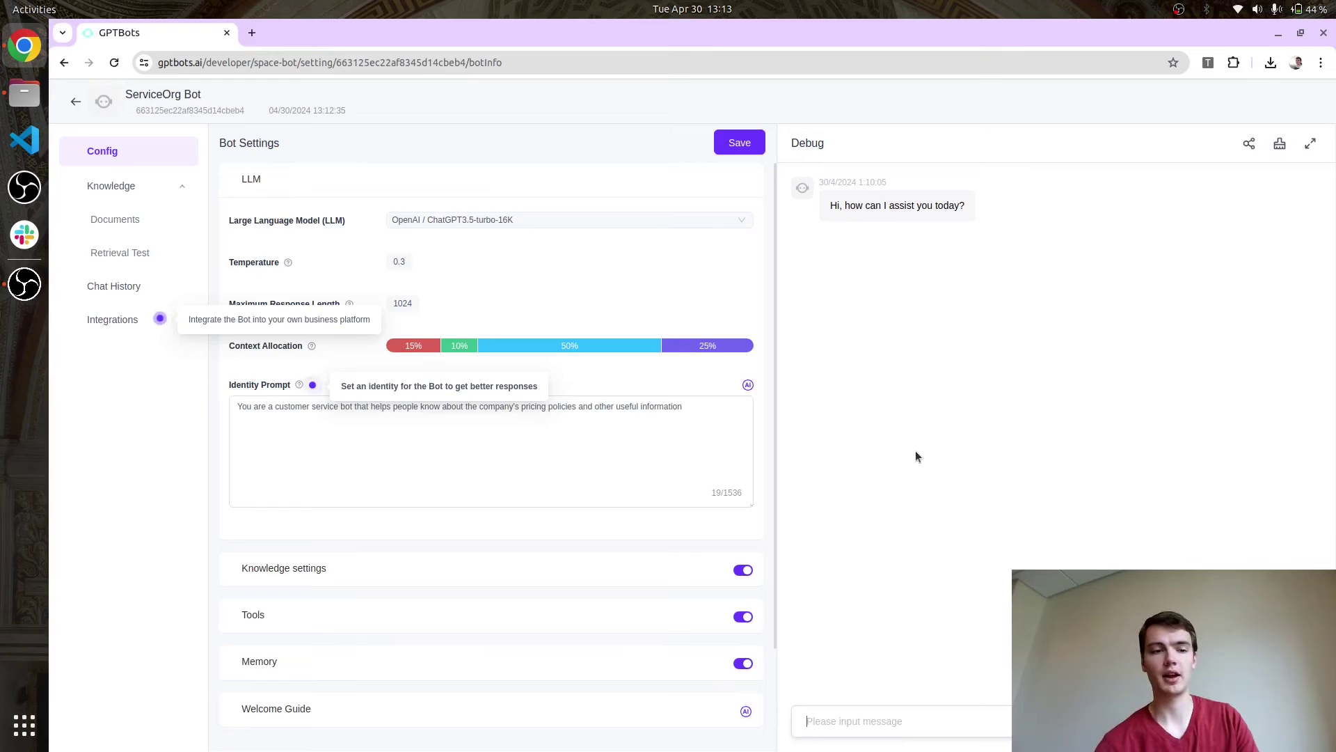
Enable the API integration, view its API Keys page and skim the API documentation.
left_click(115, 319)
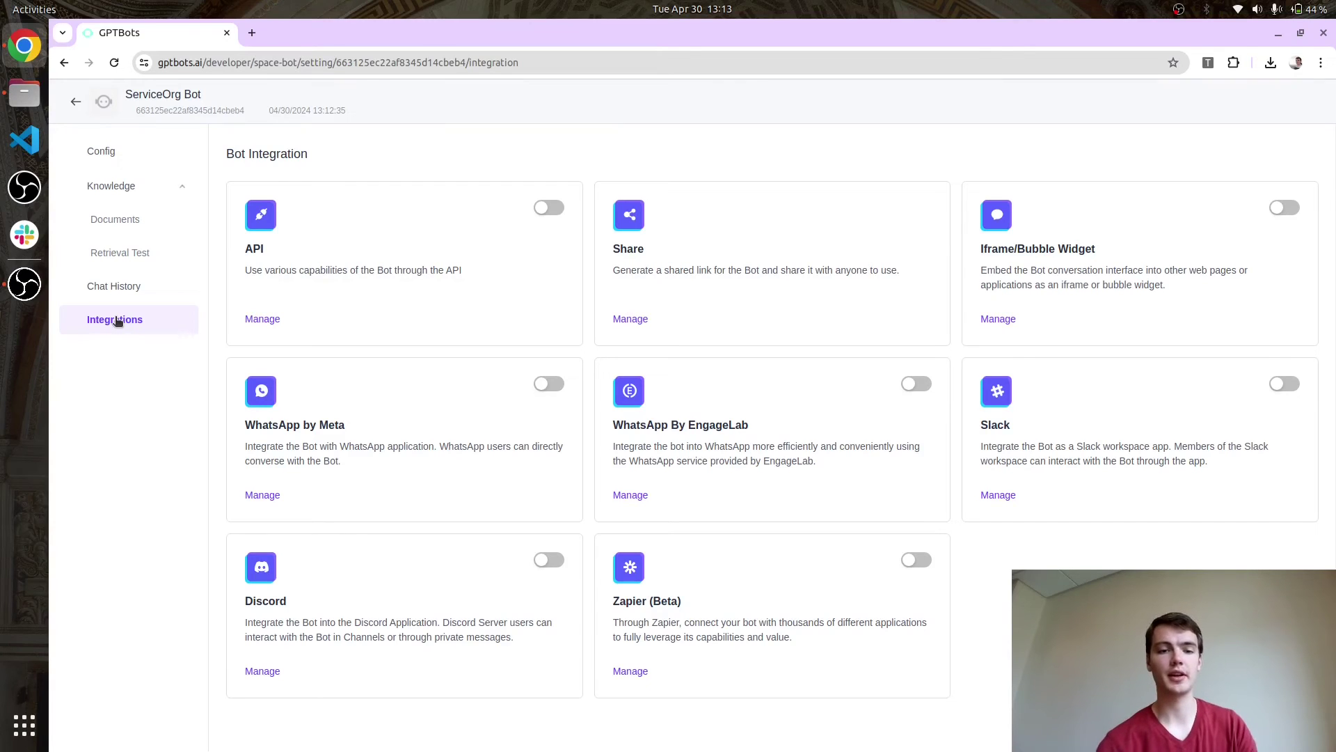
left_click(550, 208)
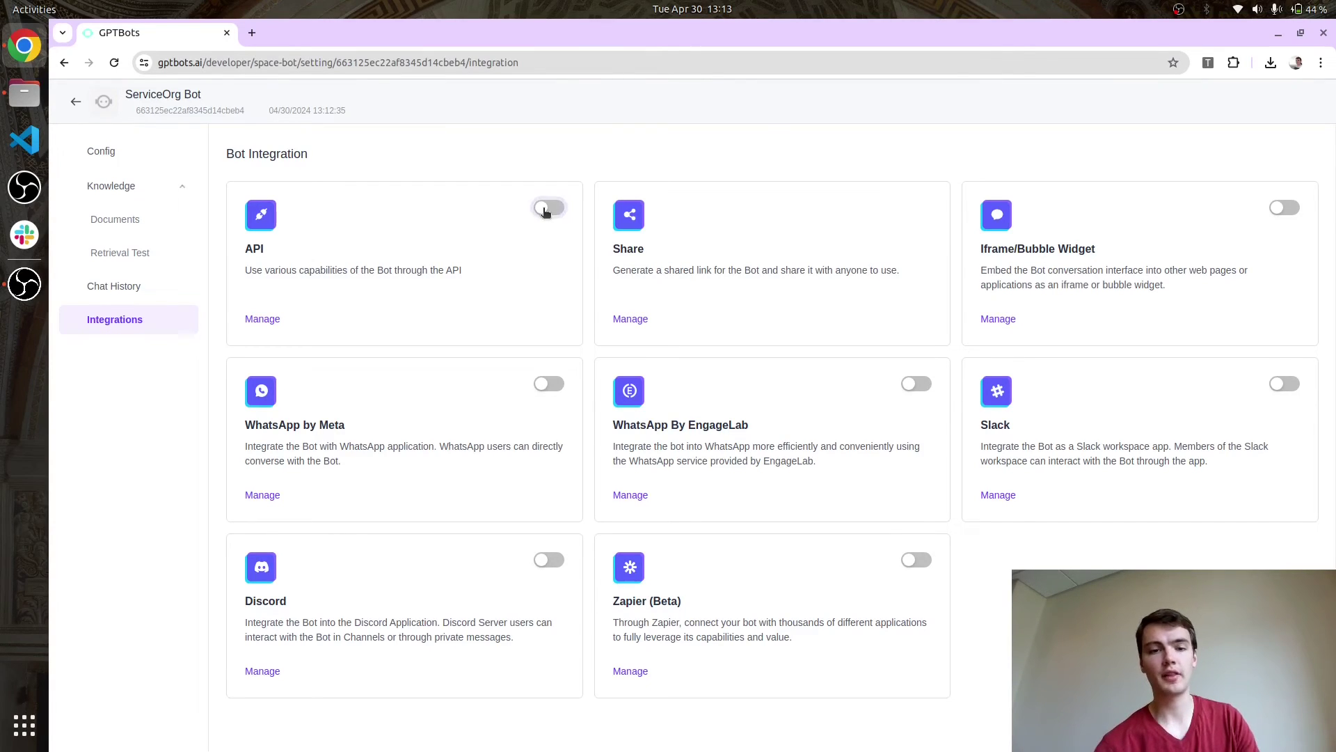
left_click(254, 319)
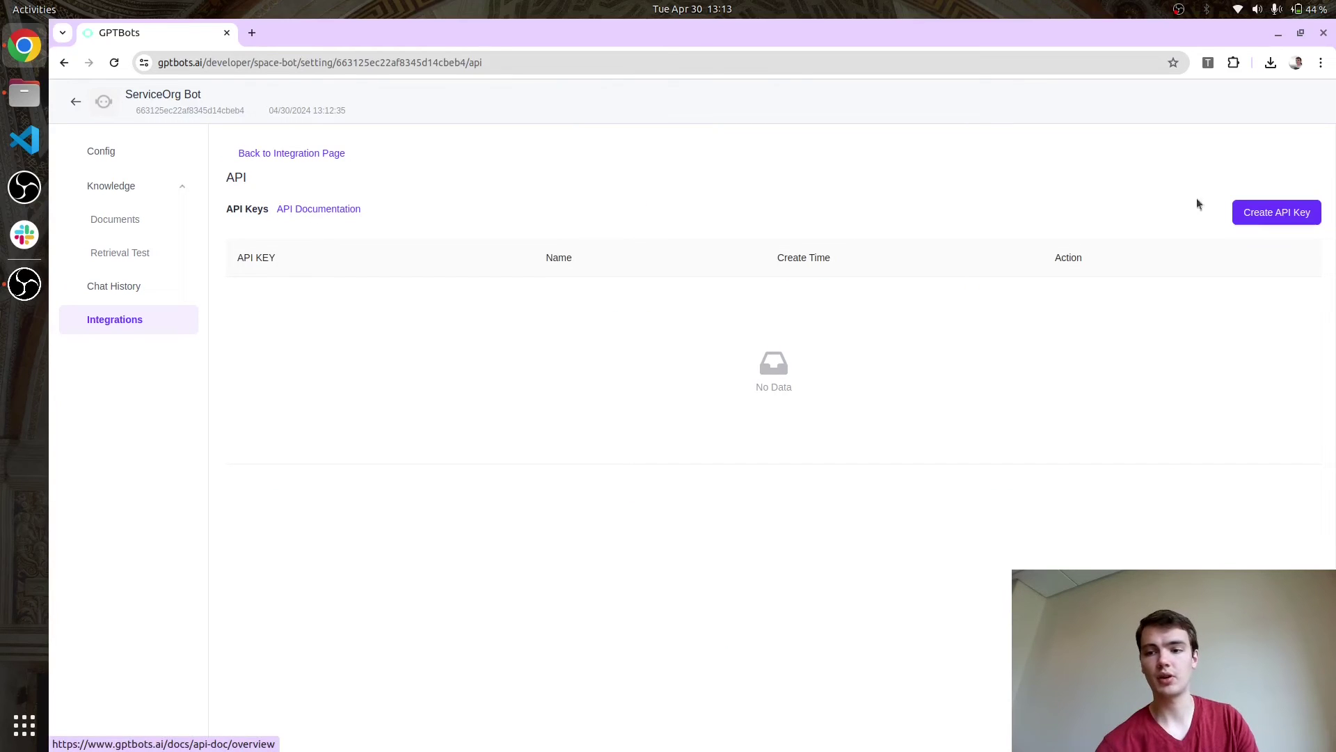
left_click(332, 209)
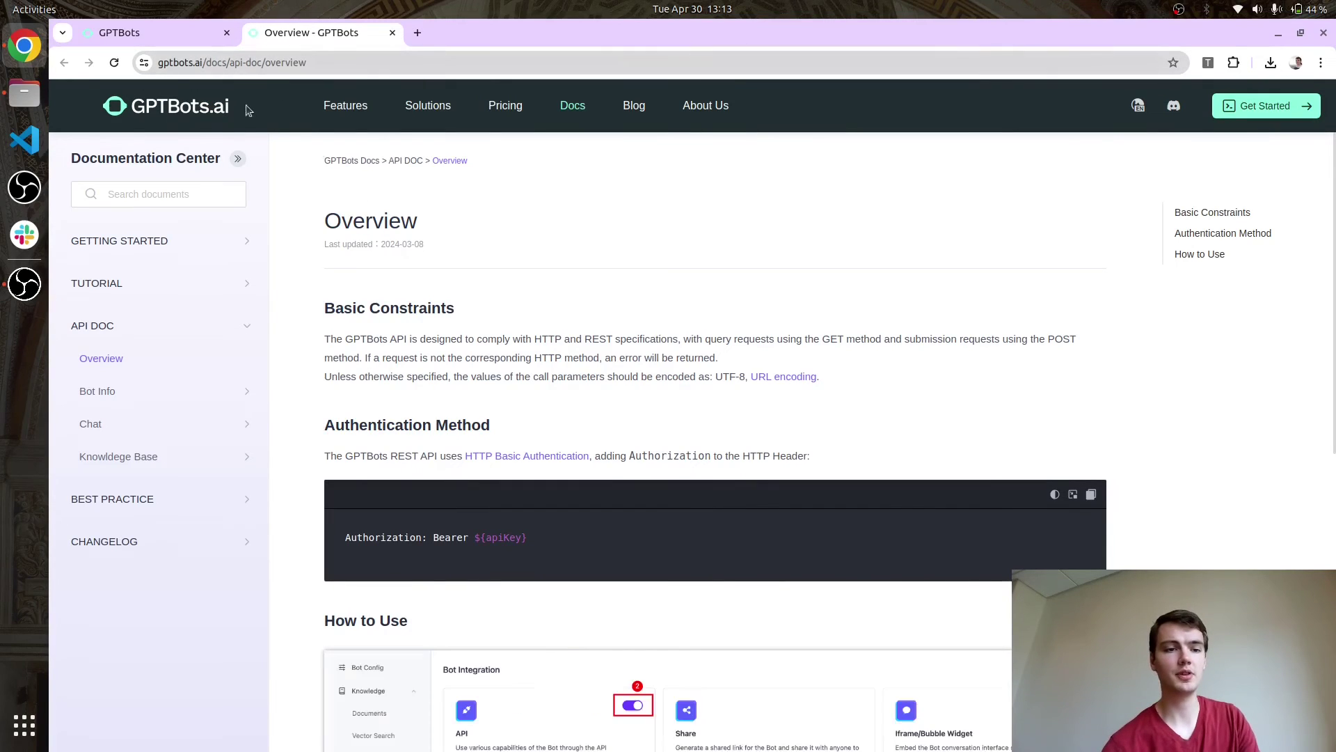
scroll(463, 392, "down", 5)
scroll(463, 390, "down", 3)
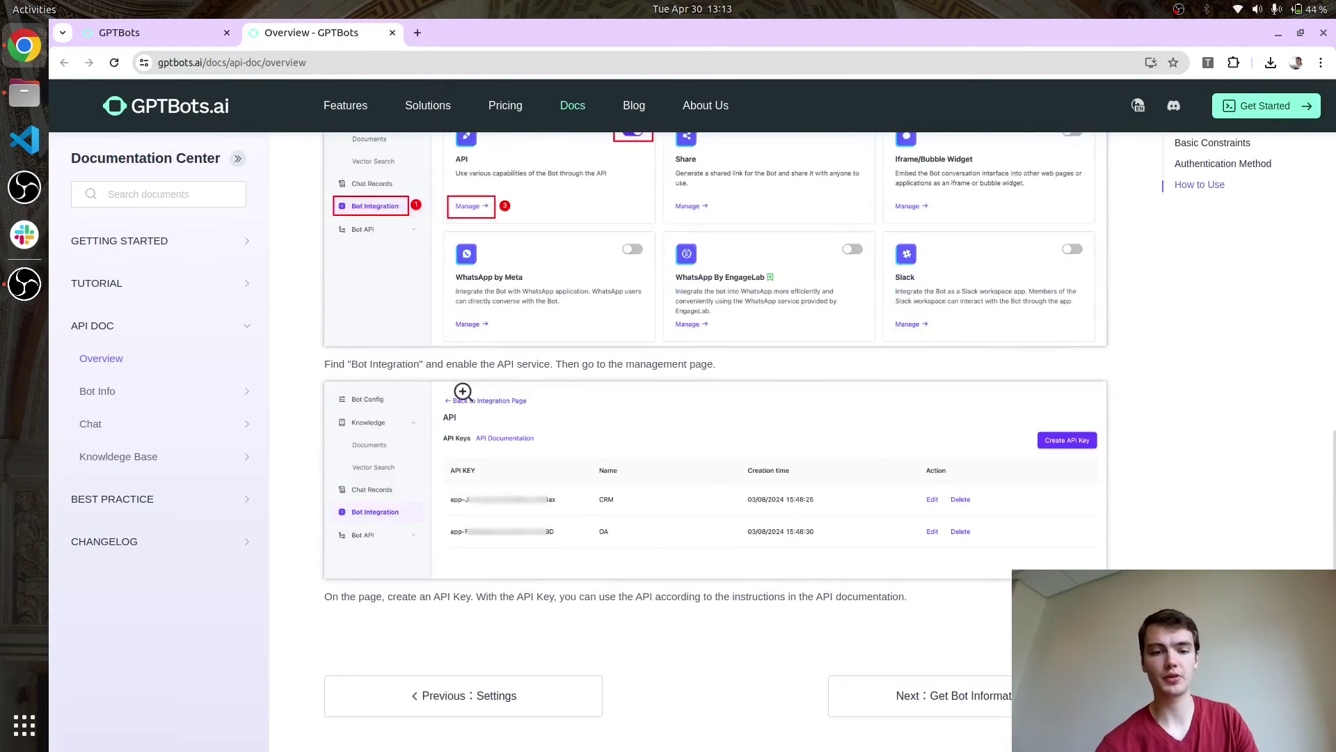
scroll(379, 314, "up", 10)
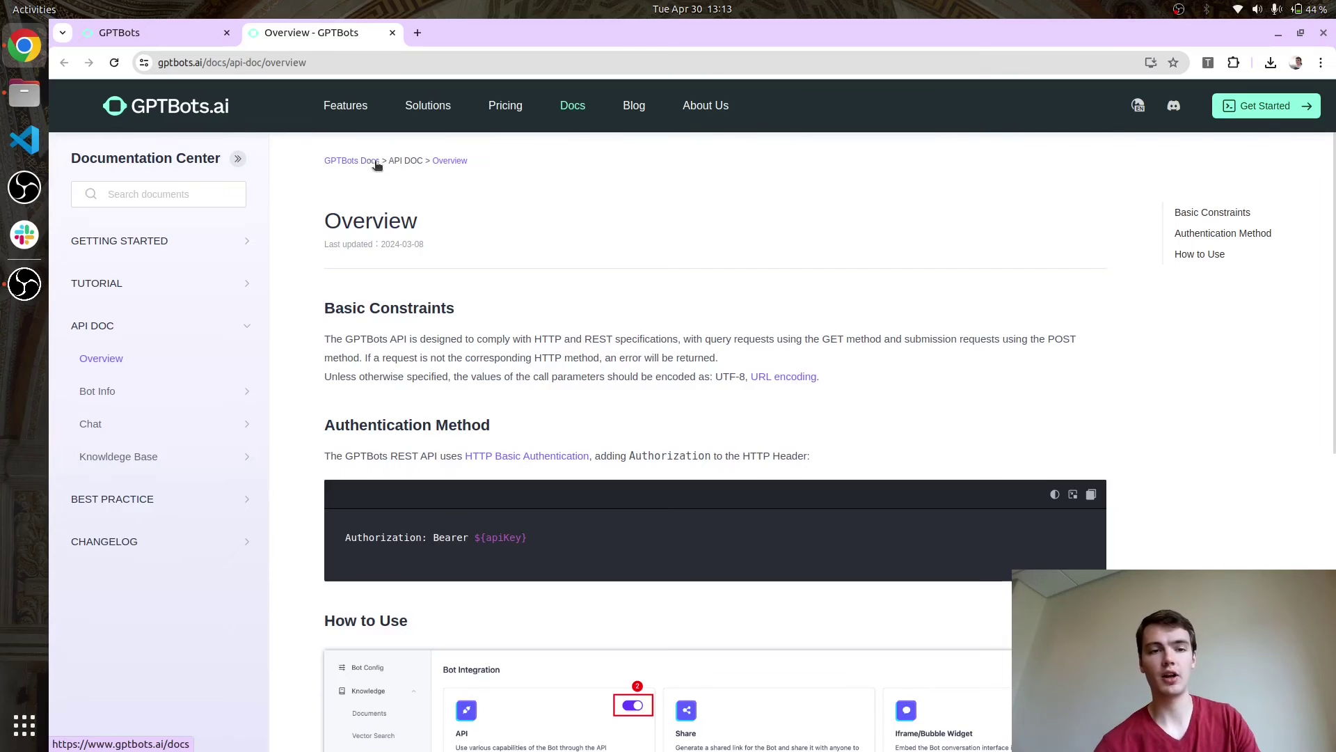
left_click(392, 33)
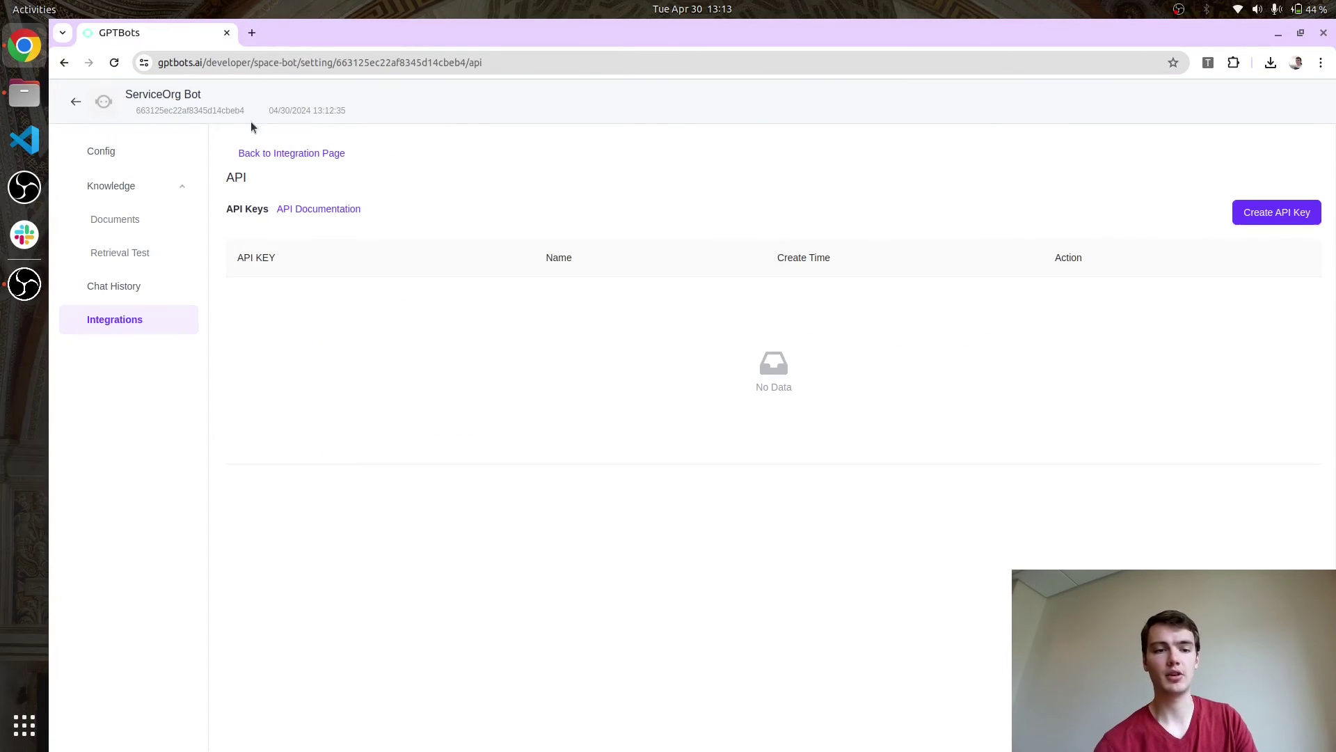
Switch on the Iframe/Bubble Widget integration for ServiceOrg Bot.
left_click(76, 102)
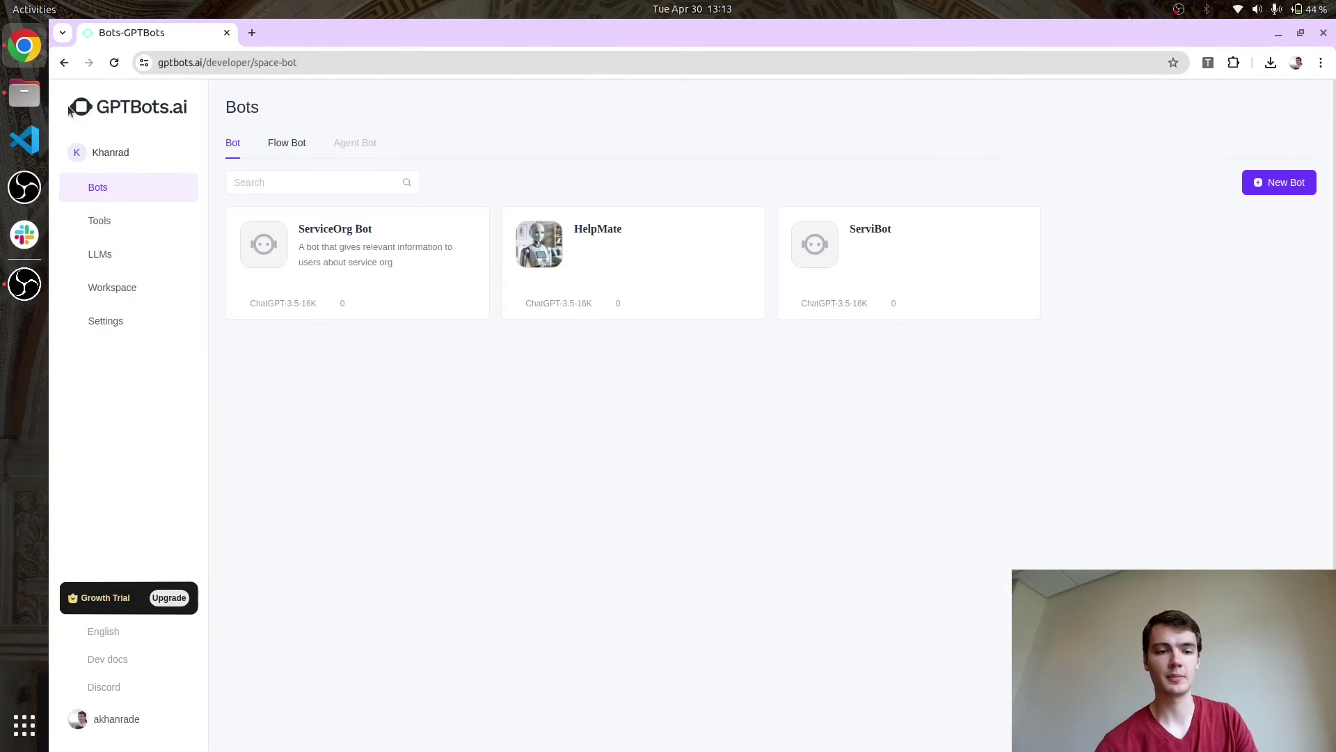
left_click(344, 258)
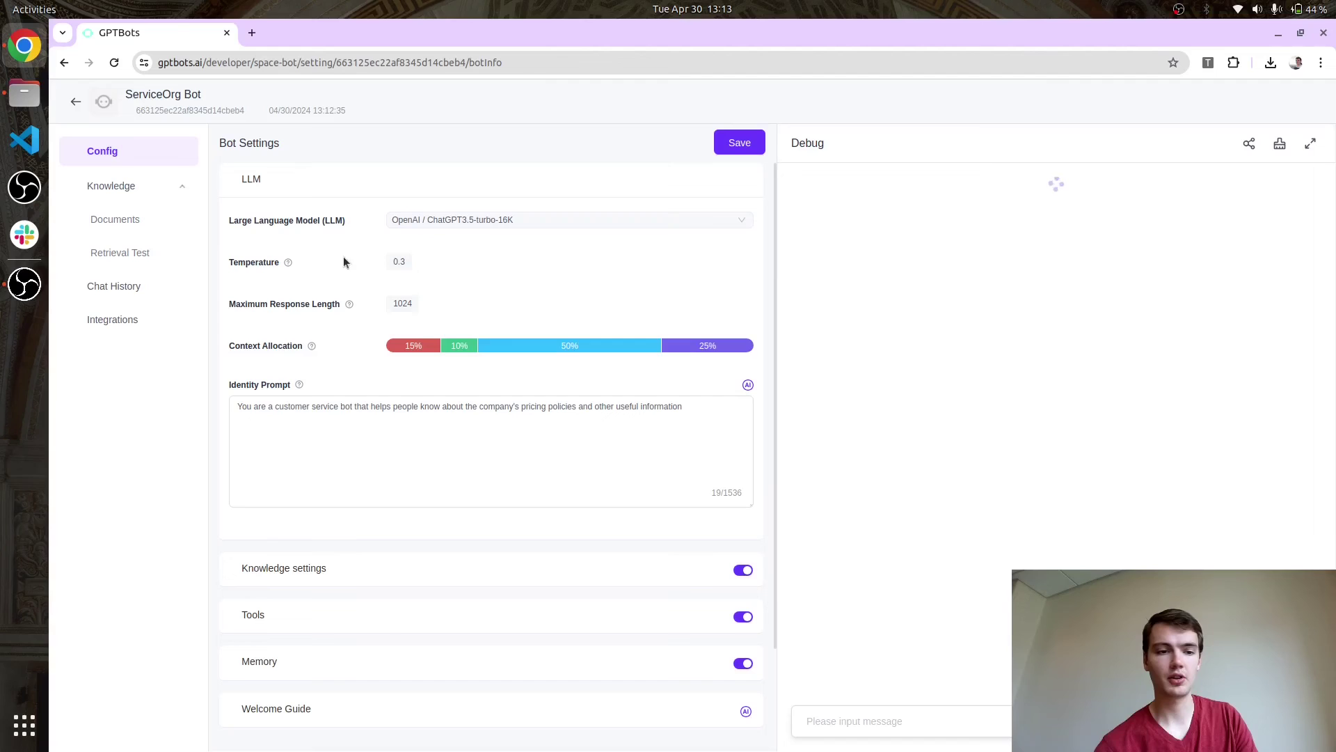
left_click(130, 323)
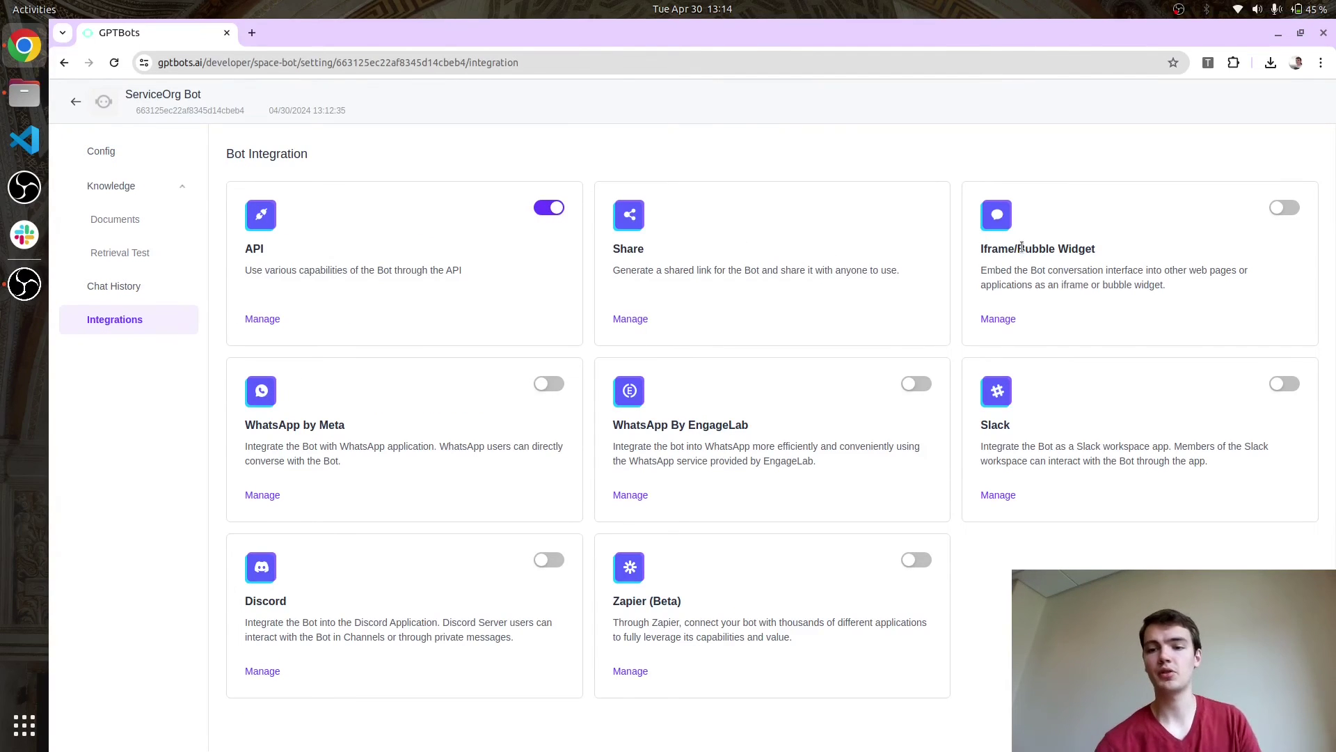
left_click(1285, 208)
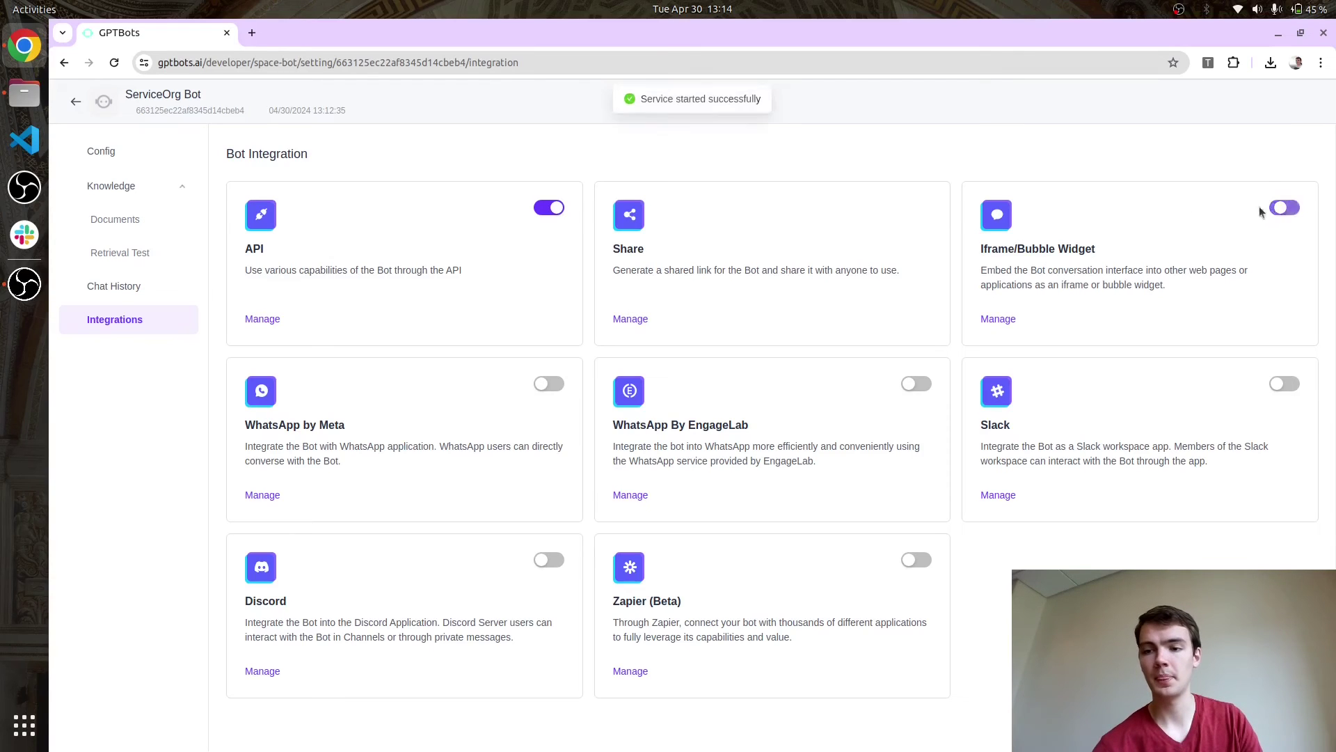
In the widget settings, choose an orange theme colour and Avatar5 as the bot avatar.
left_click(1004, 321)
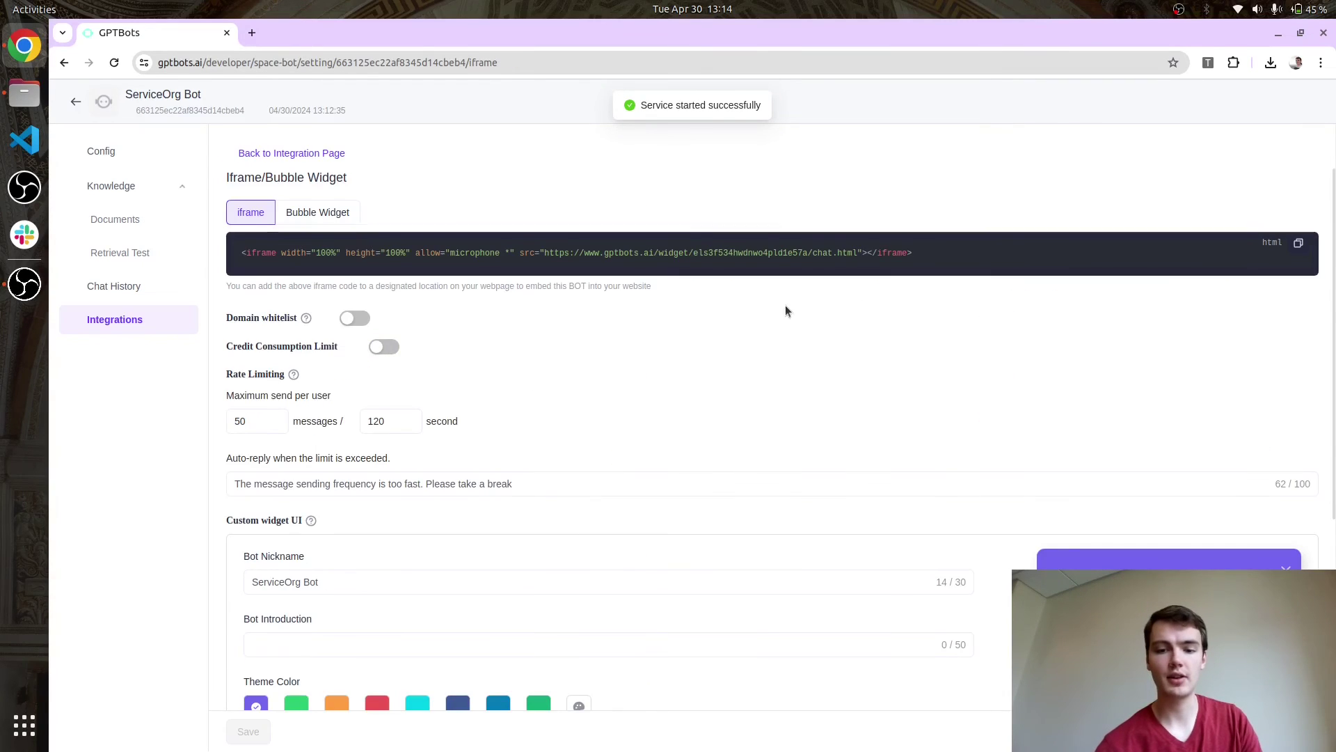
scroll(645, 386, "down", 4)
left_click(299, 445)
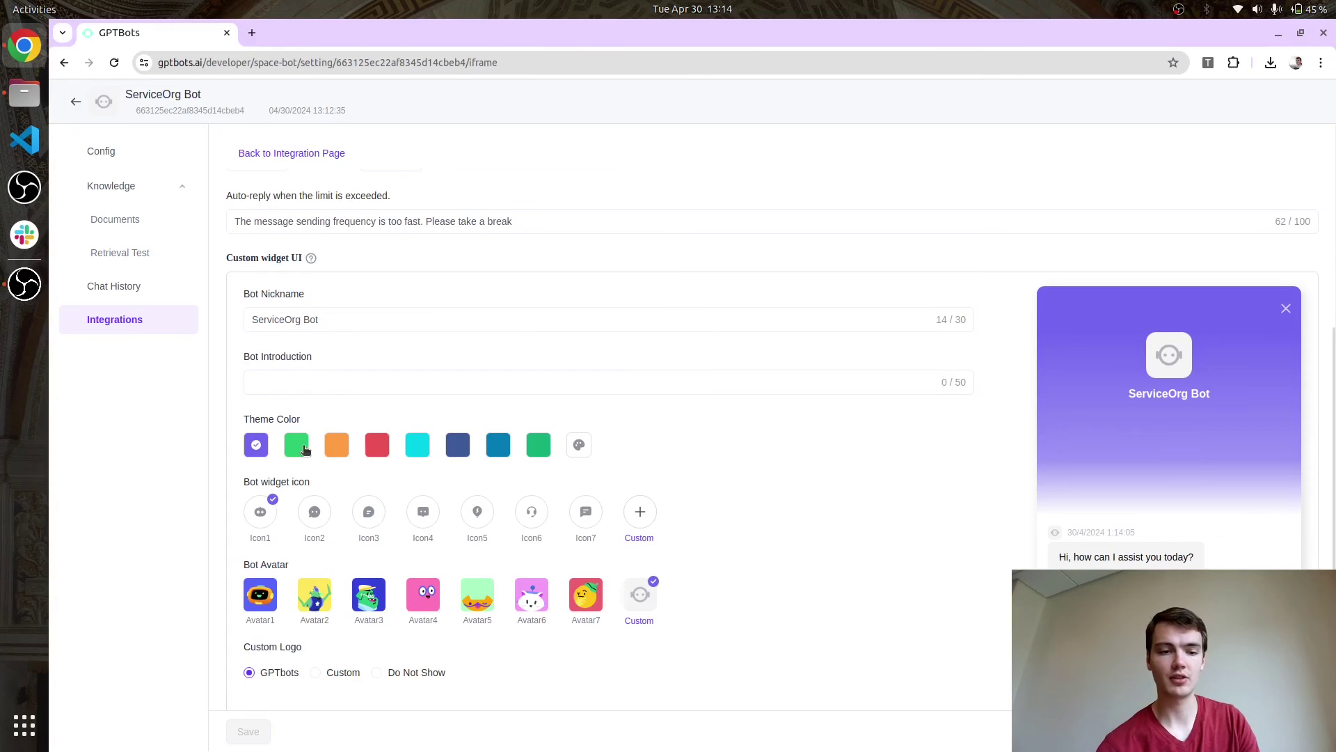
left_click(337, 445)
left_click(300, 381)
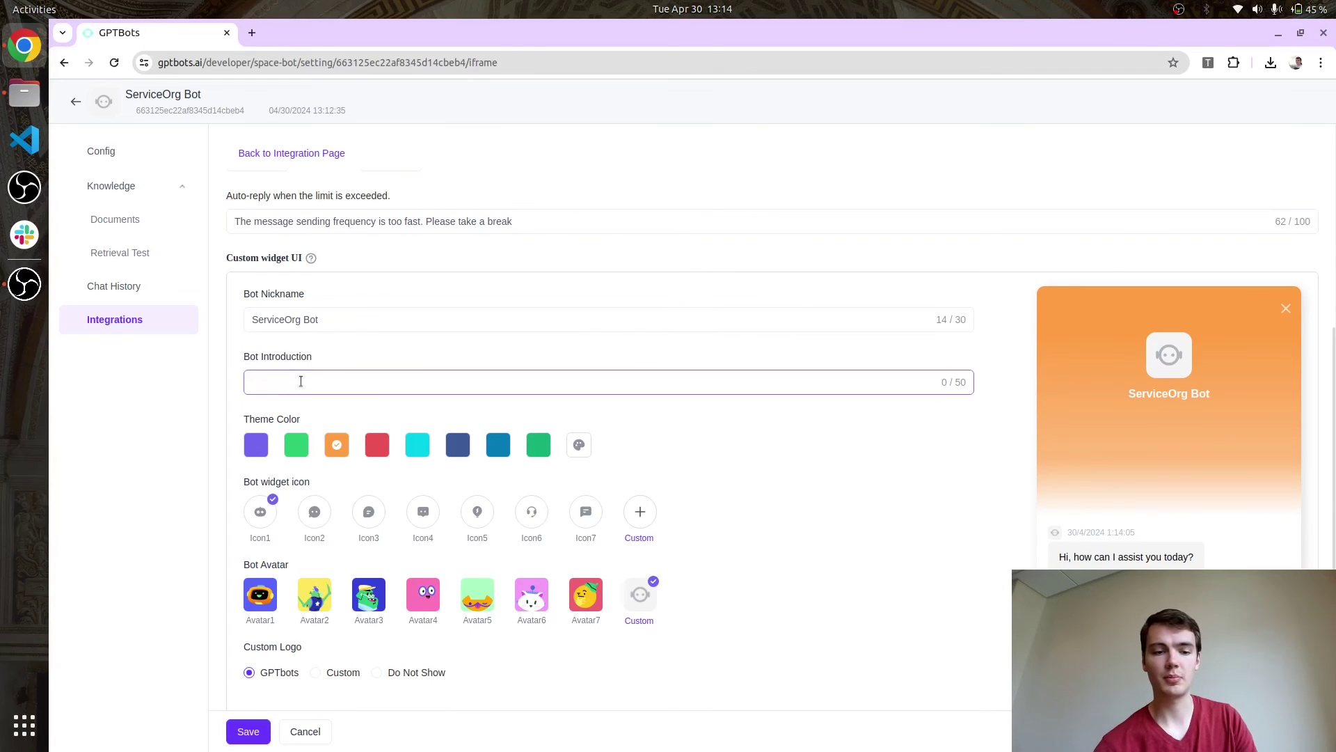
left_click(318, 597)
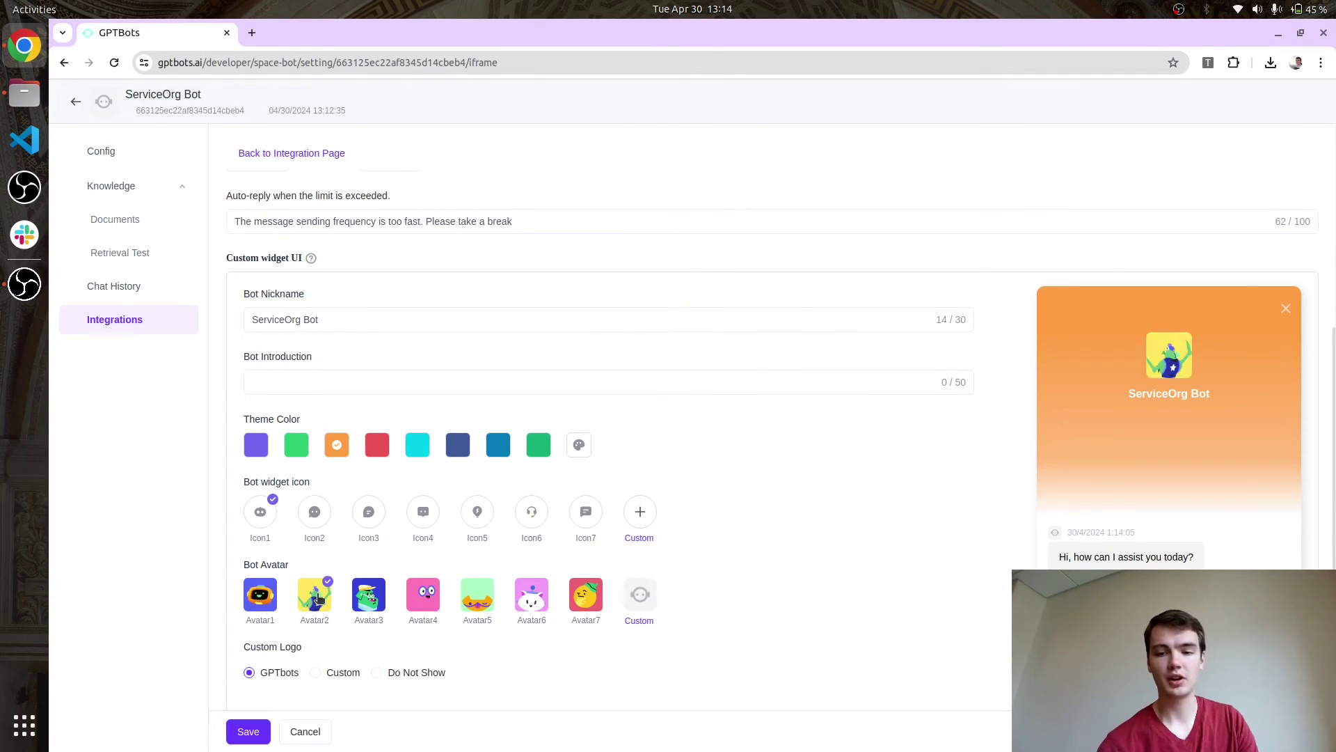
left_click(470, 599)
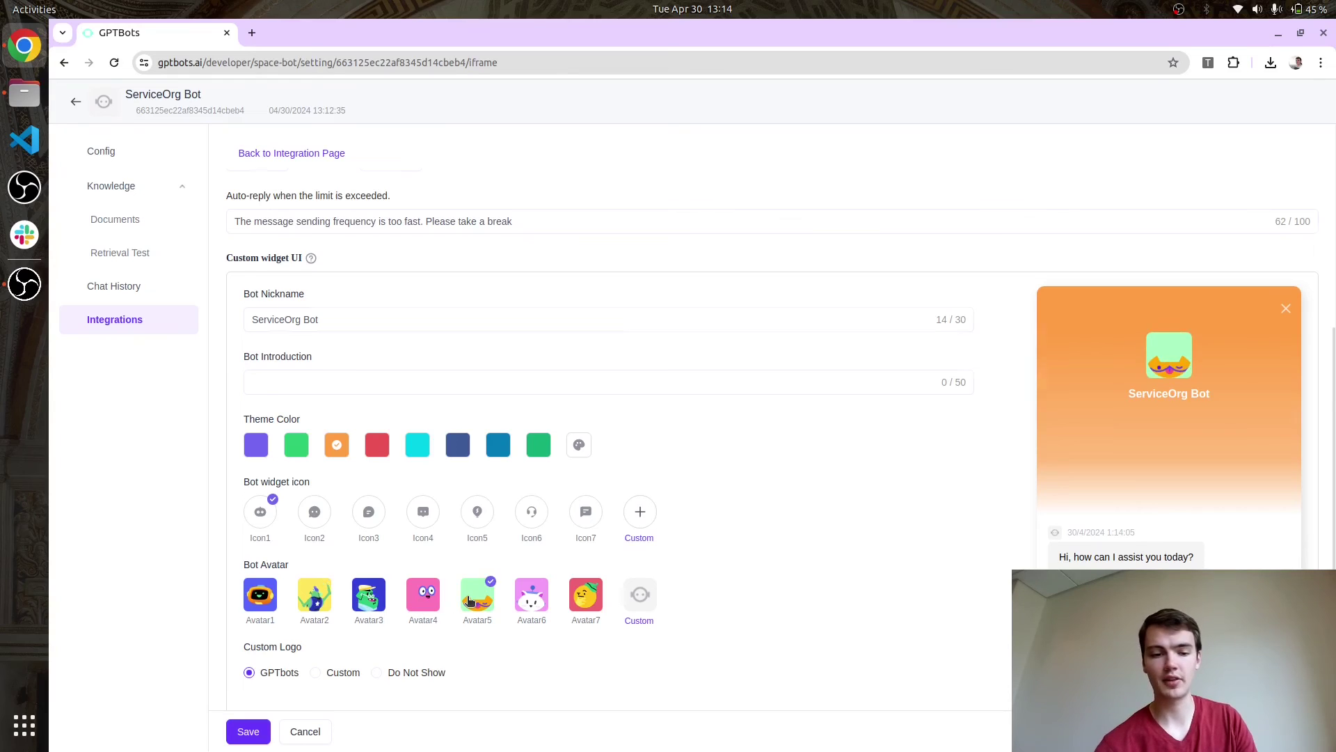
scroll(467, 603, "down", 2)
scroll(549, 576, "up", 6)
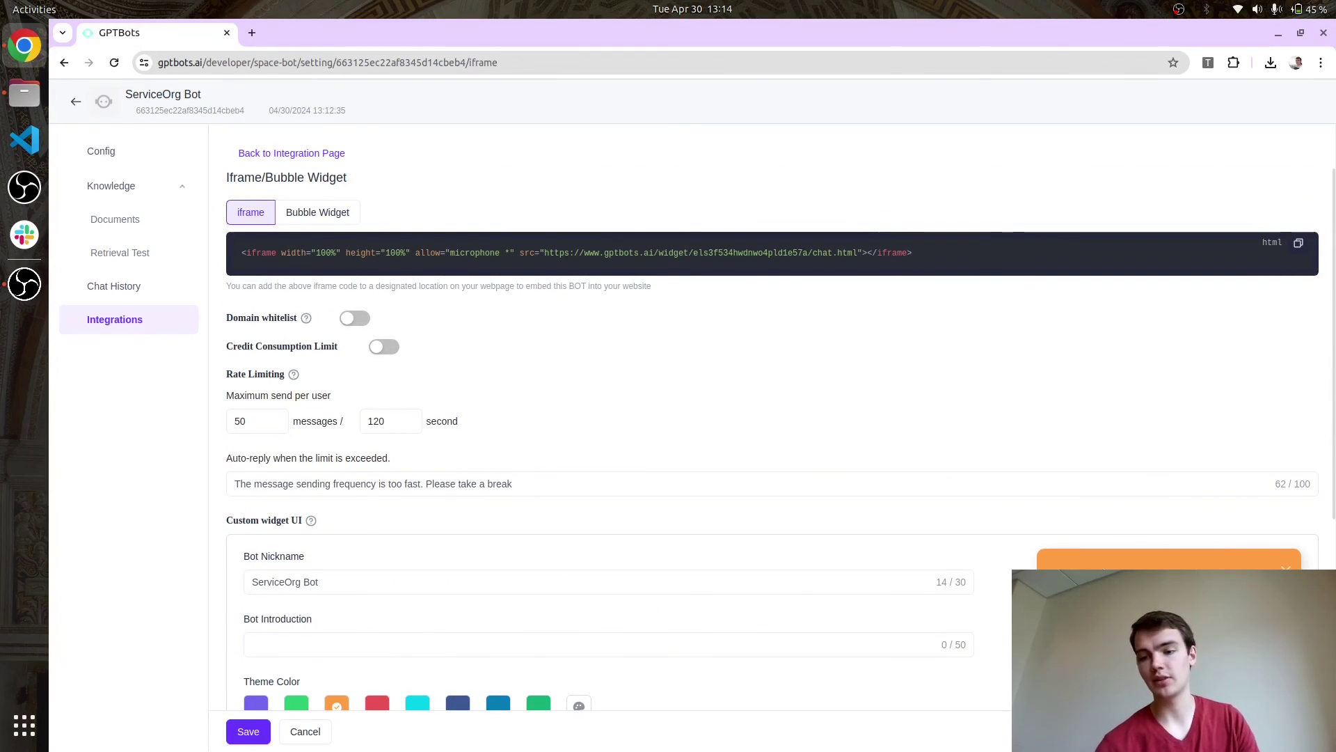
Switch on the WhatsApp by Meta and Discord integrations.
left_click(75, 101)
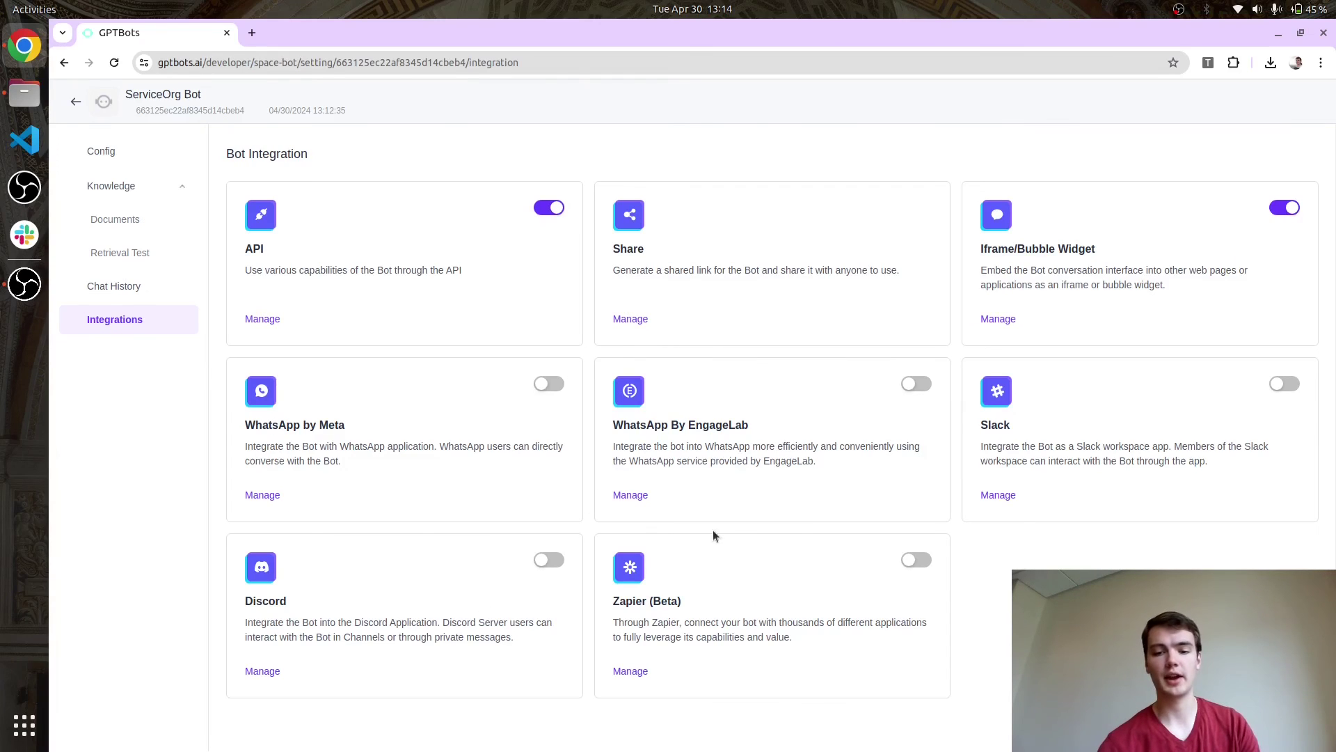
left_click(547, 384)
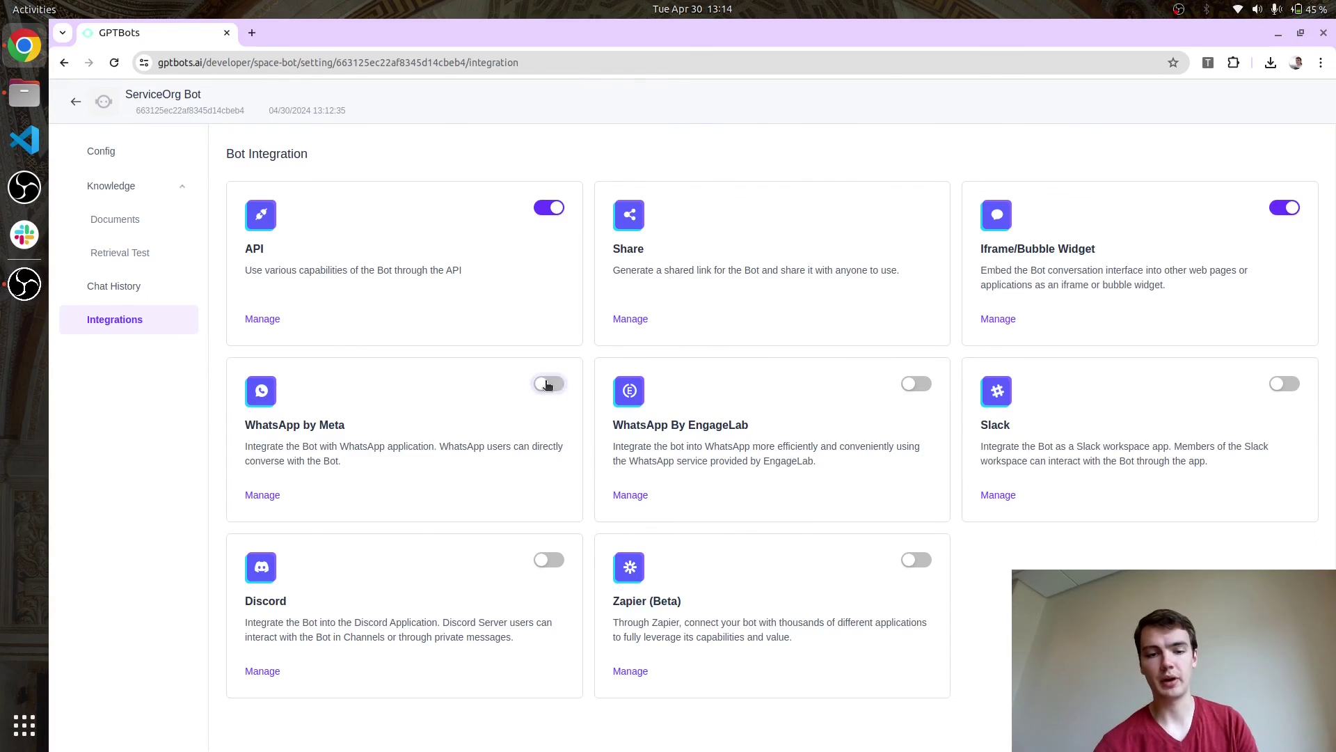
left_click(549, 564)
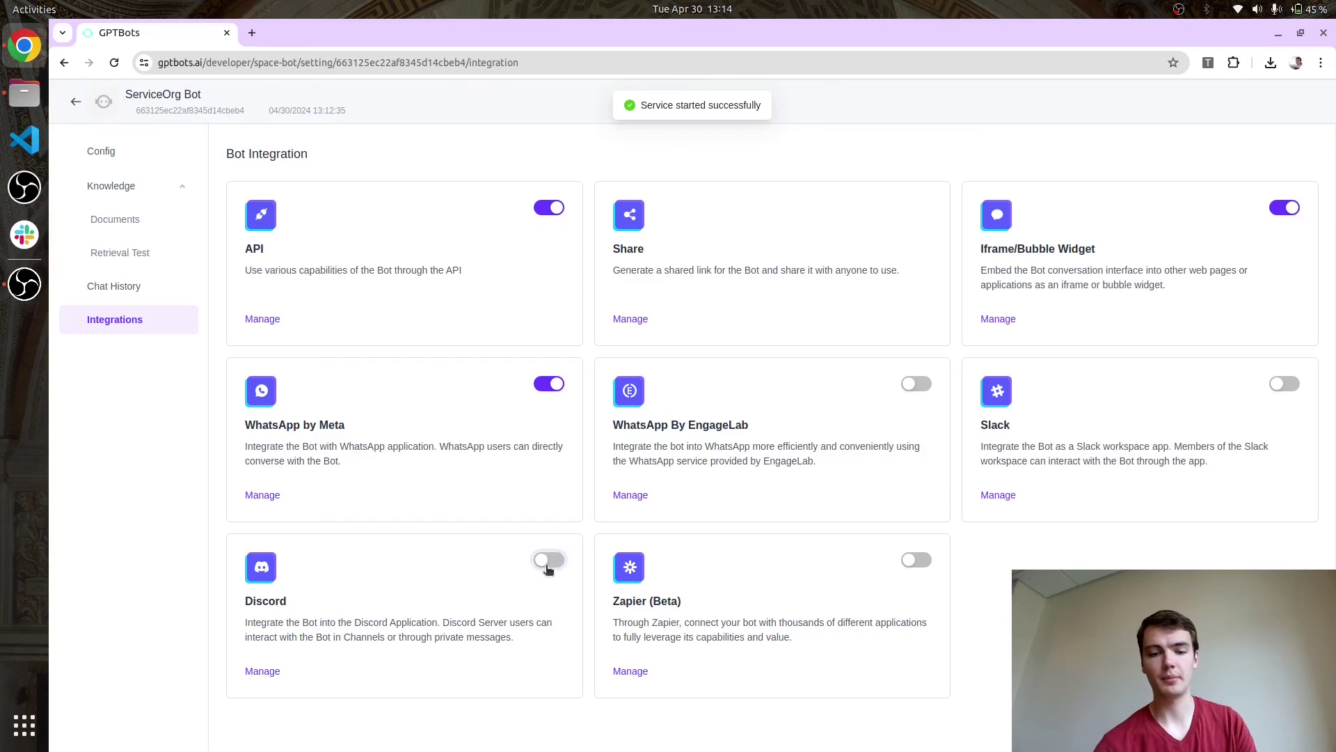